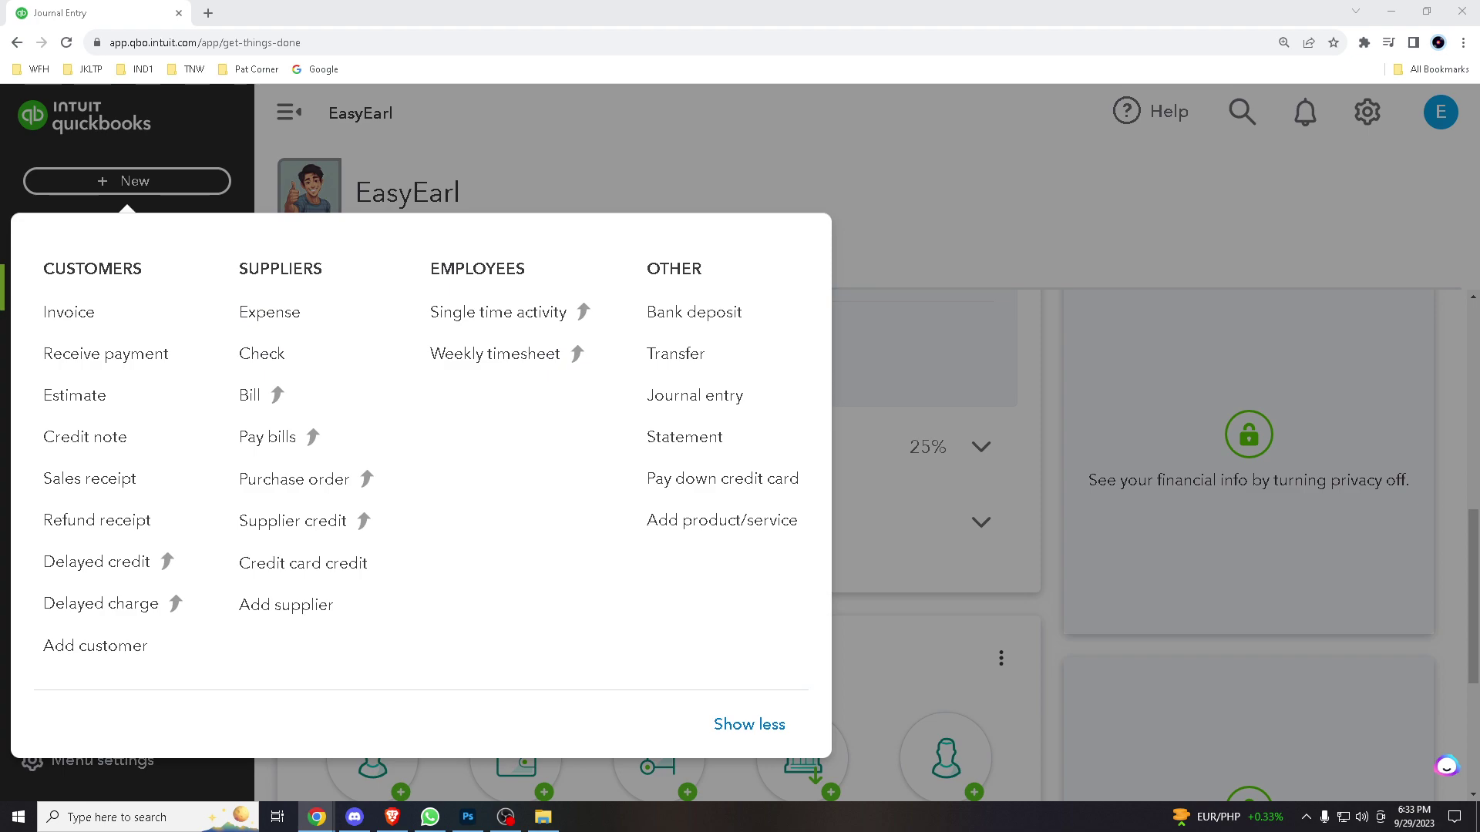
Dismiss the + New menu and browse the dashboard's setup tasks and quick actions
left_click(936, 276)
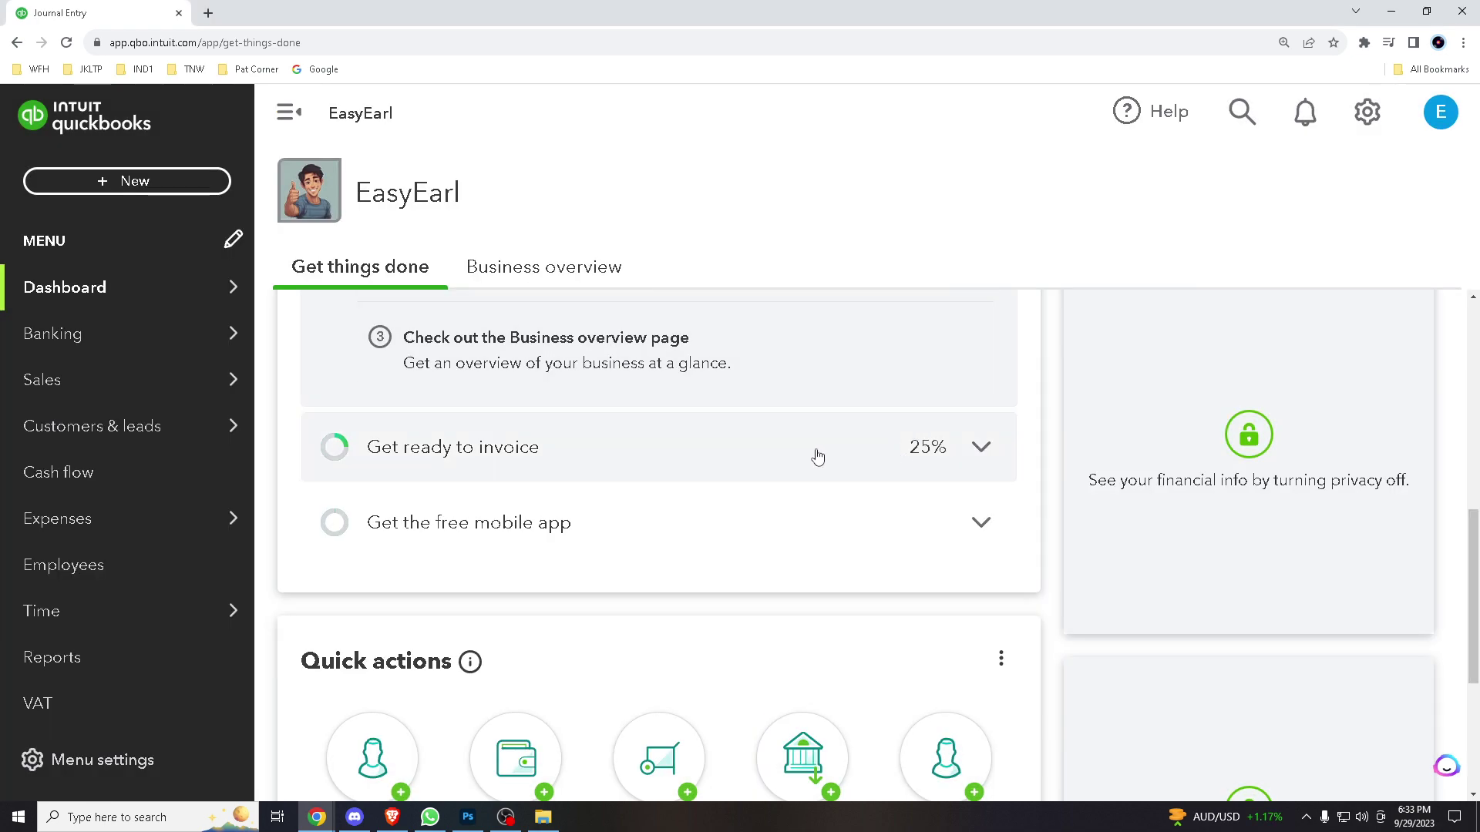
scroll(814, 457, "down", 1)
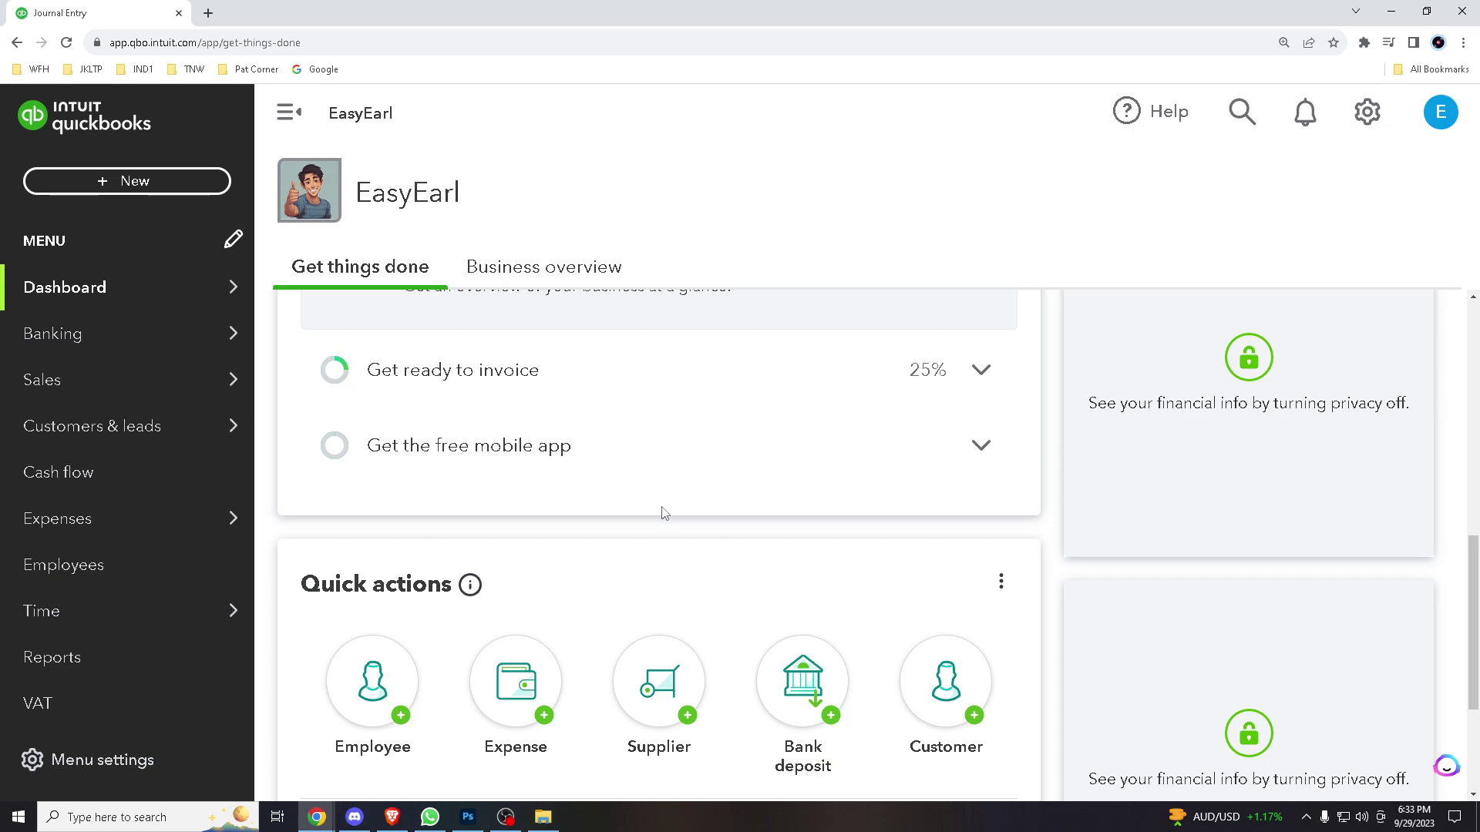
scroll(665, 513, "down", 2)
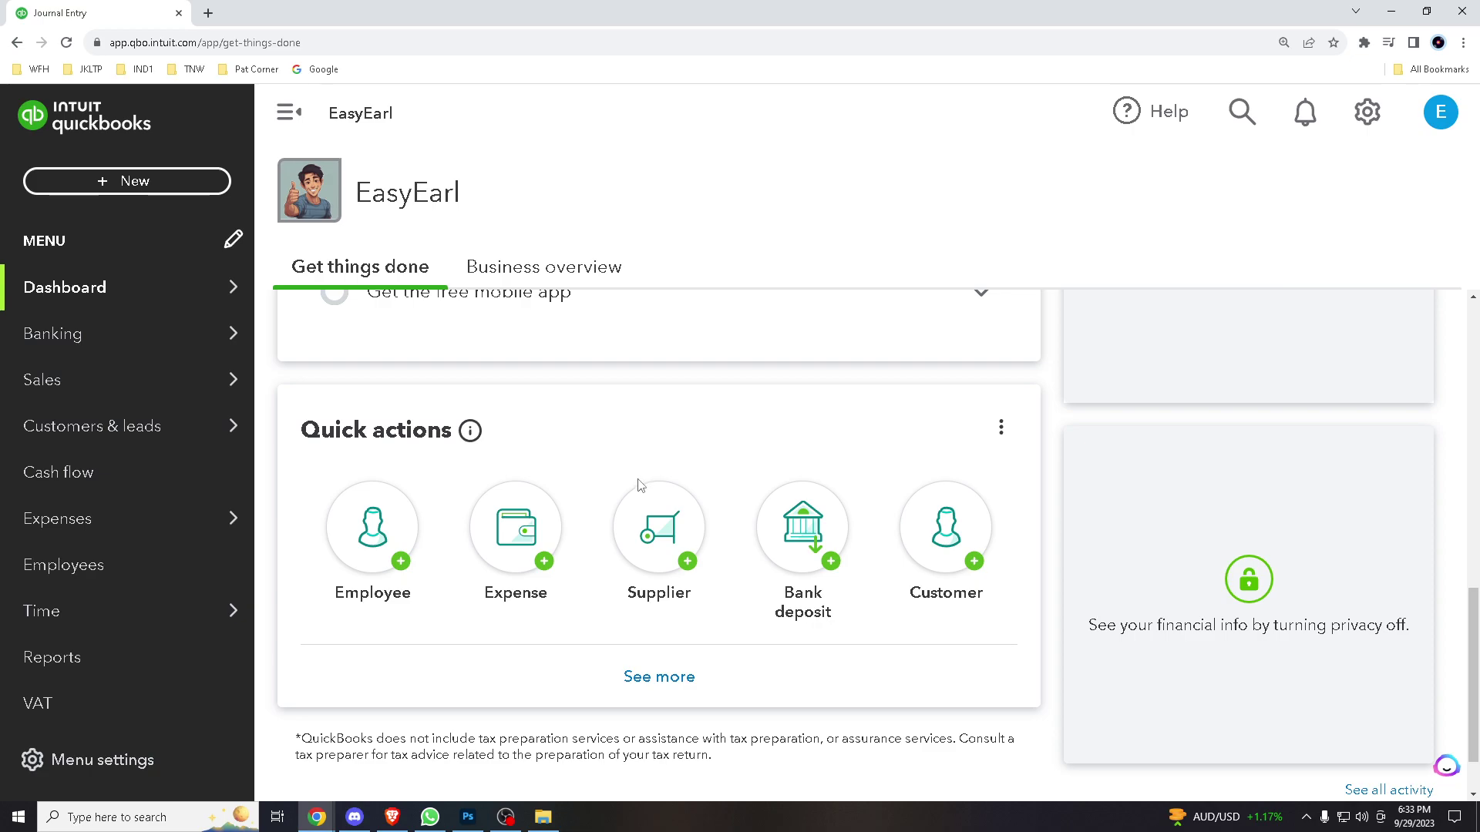
scroll(639, 487, "down", 2)
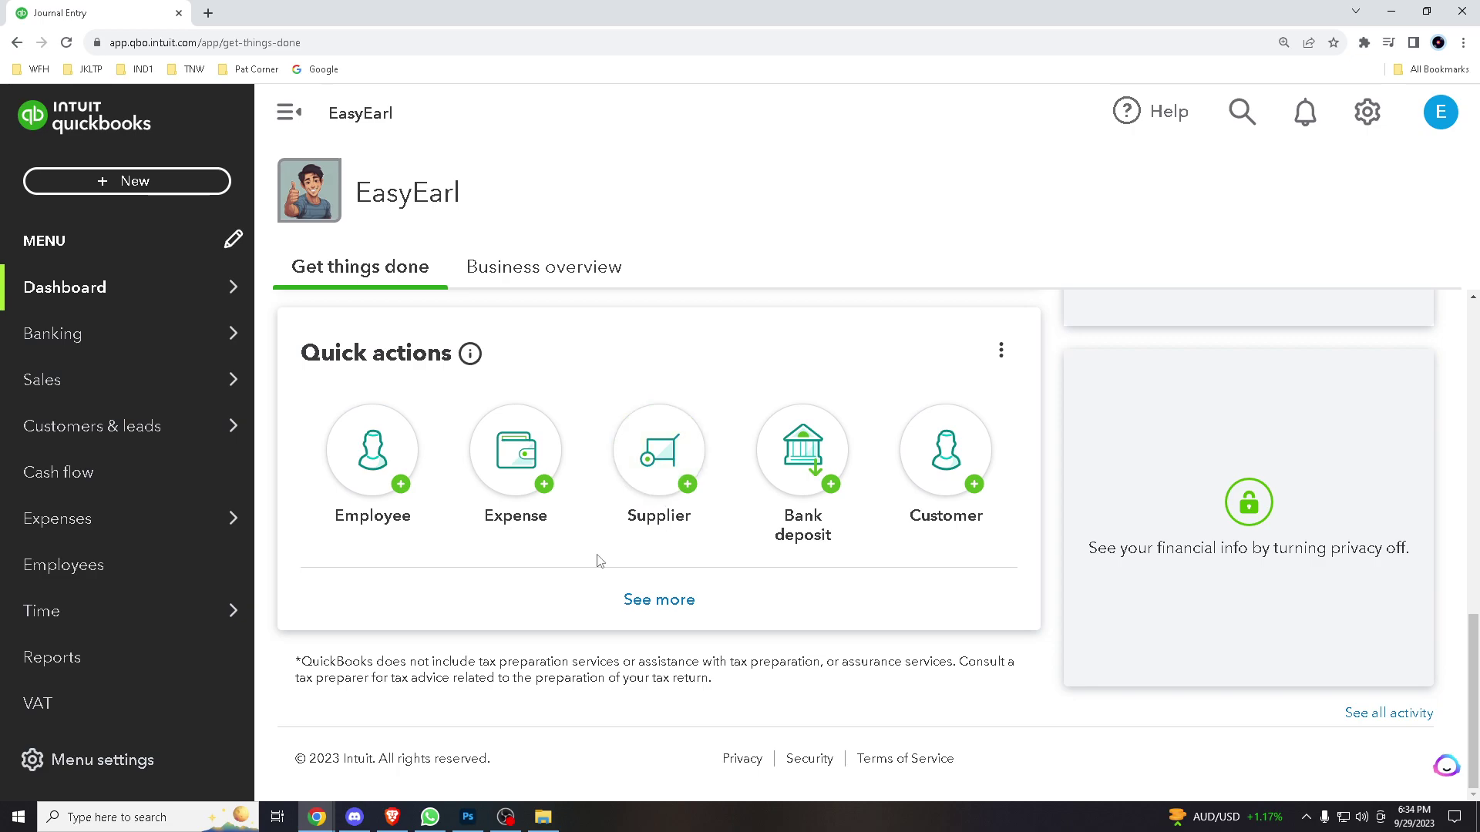
scroll(598, 560, "up", 2)
scroll(590, 555, "up", 4)
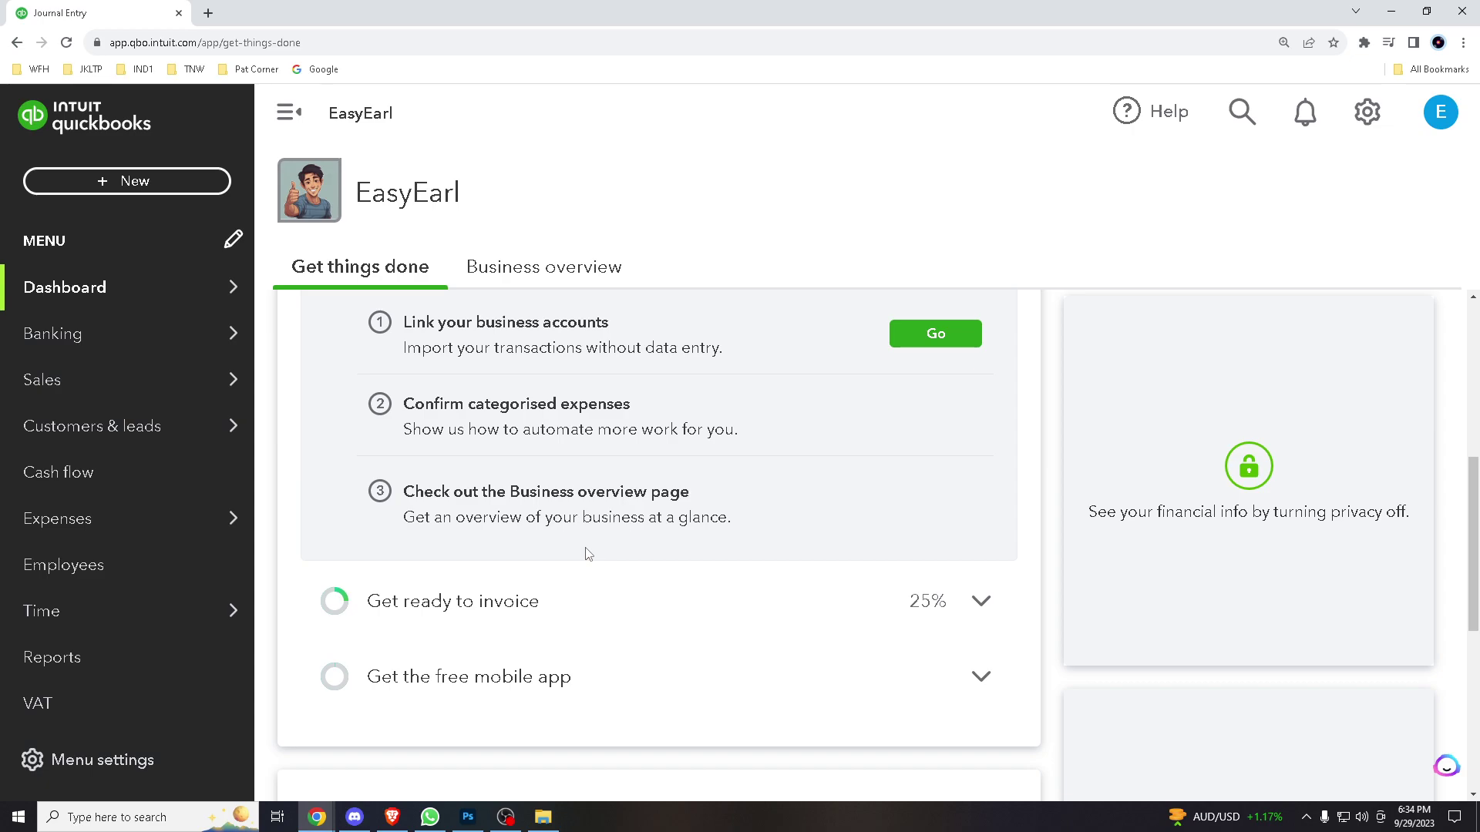
mouse_move(593, 541)
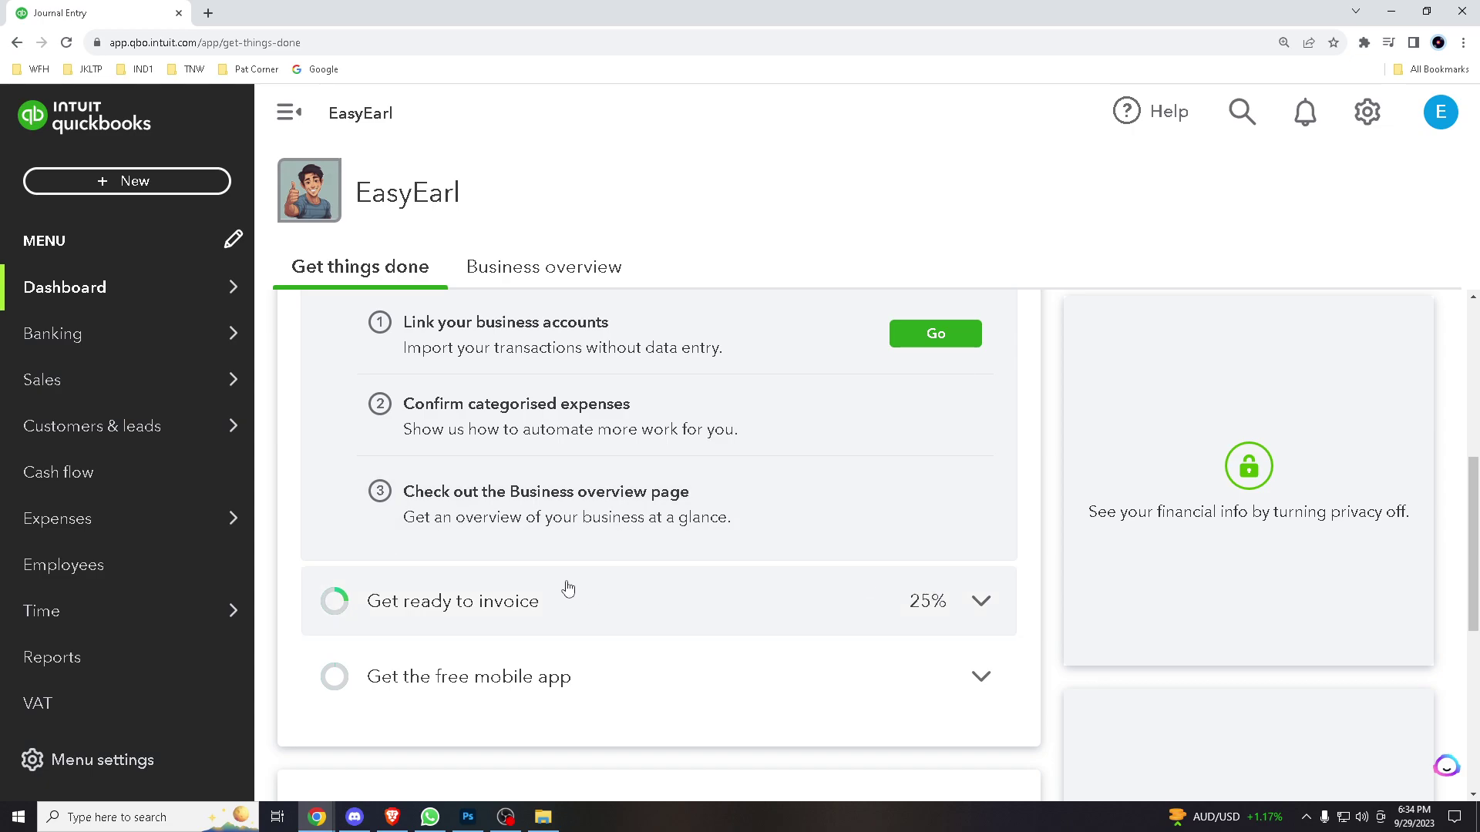
scroll(574, 592, "up", 1)
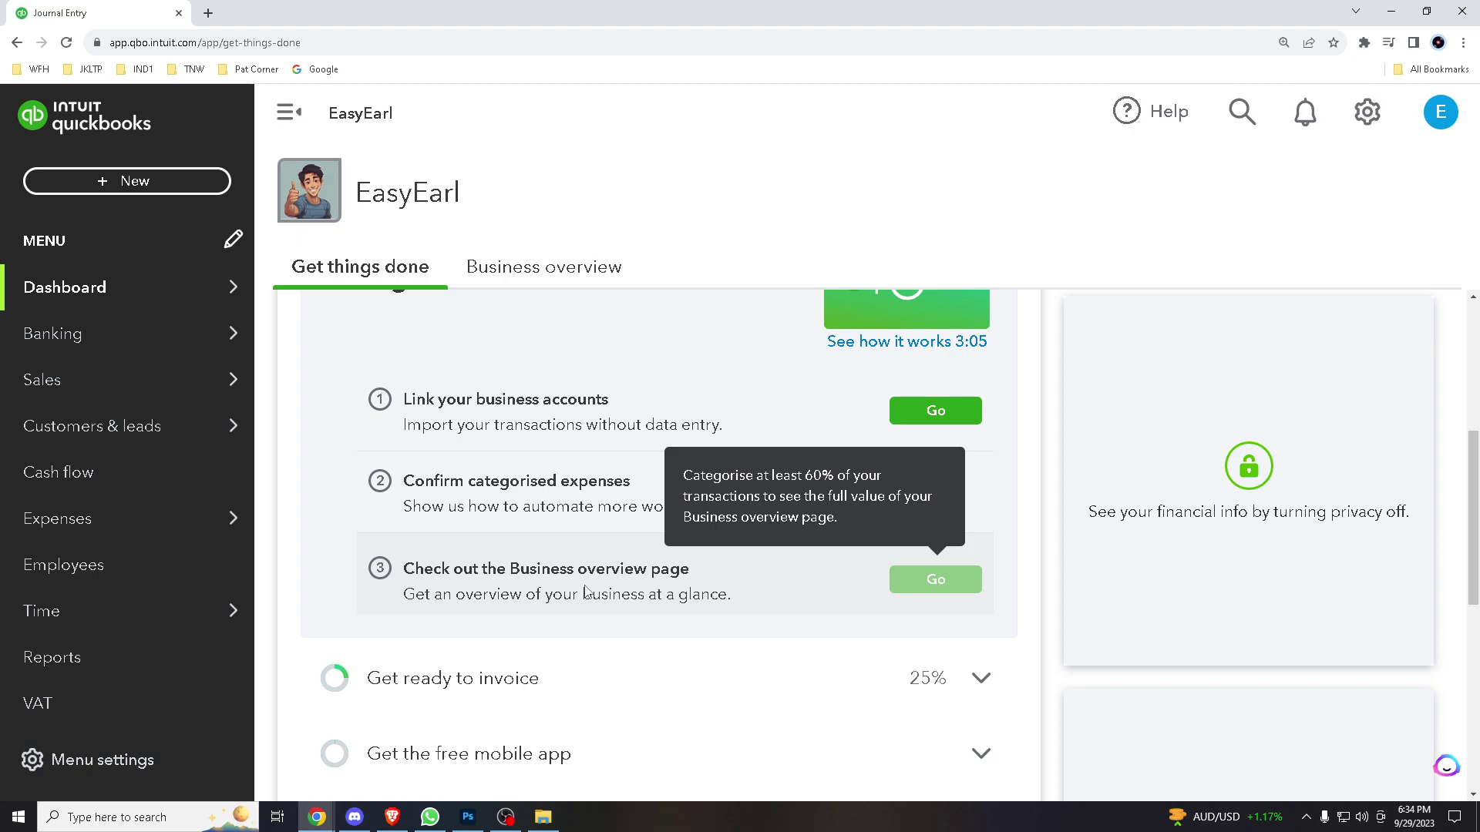
scroll(586, 592, "up", 3)
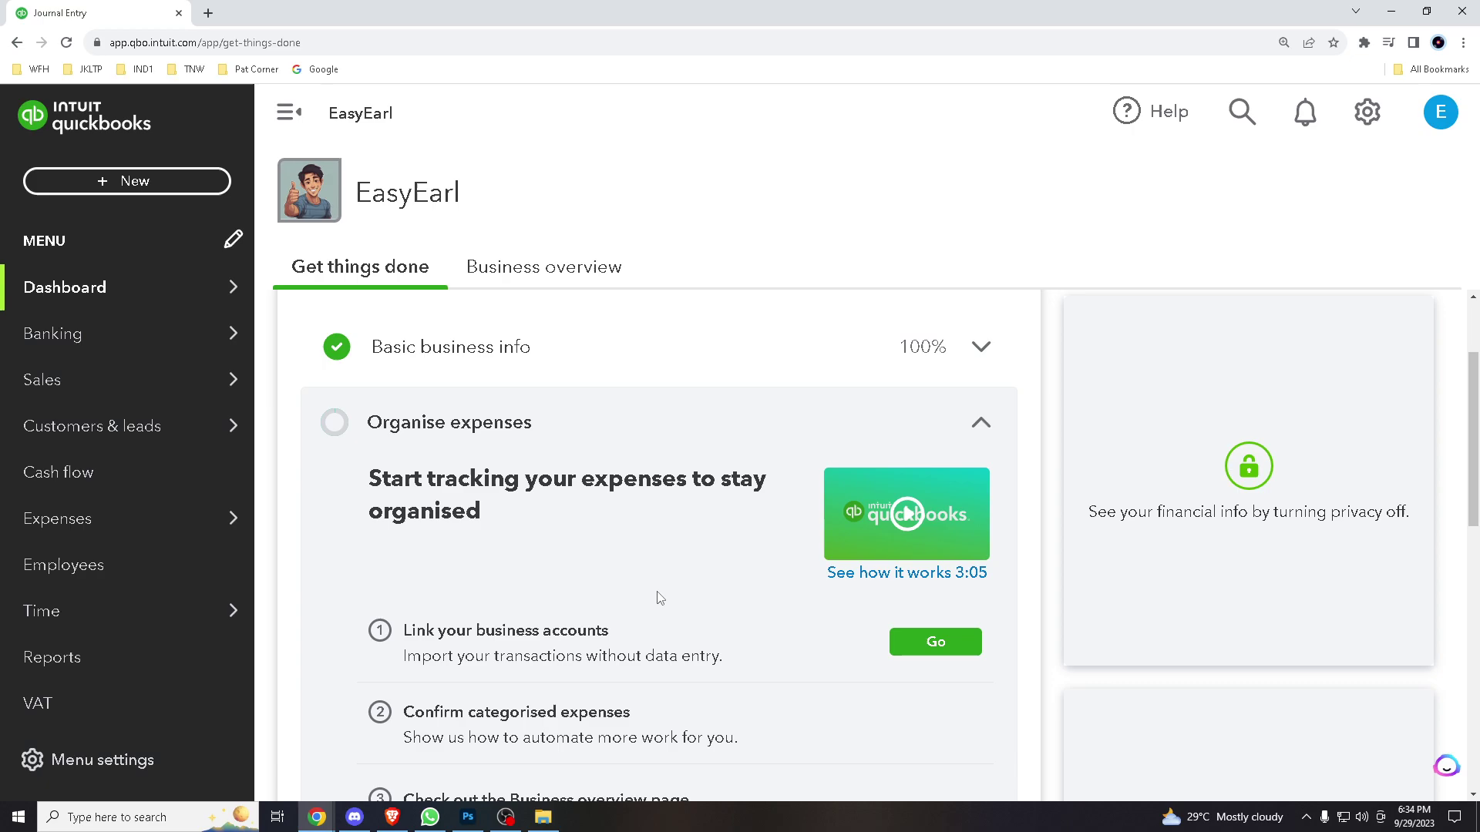
scroll(655, 598, "down", 2)
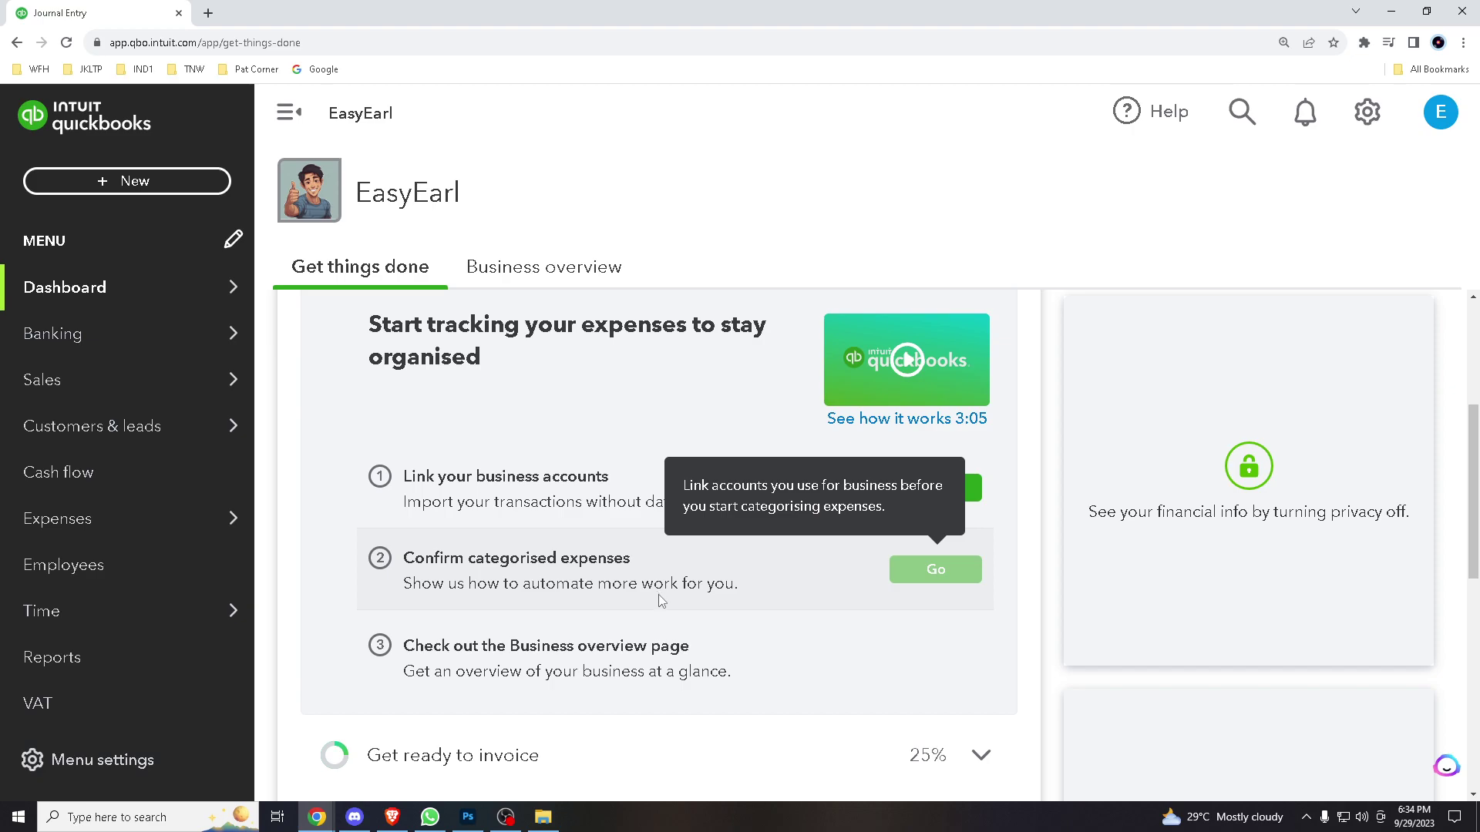
scroll(678, 616, "down", 2)
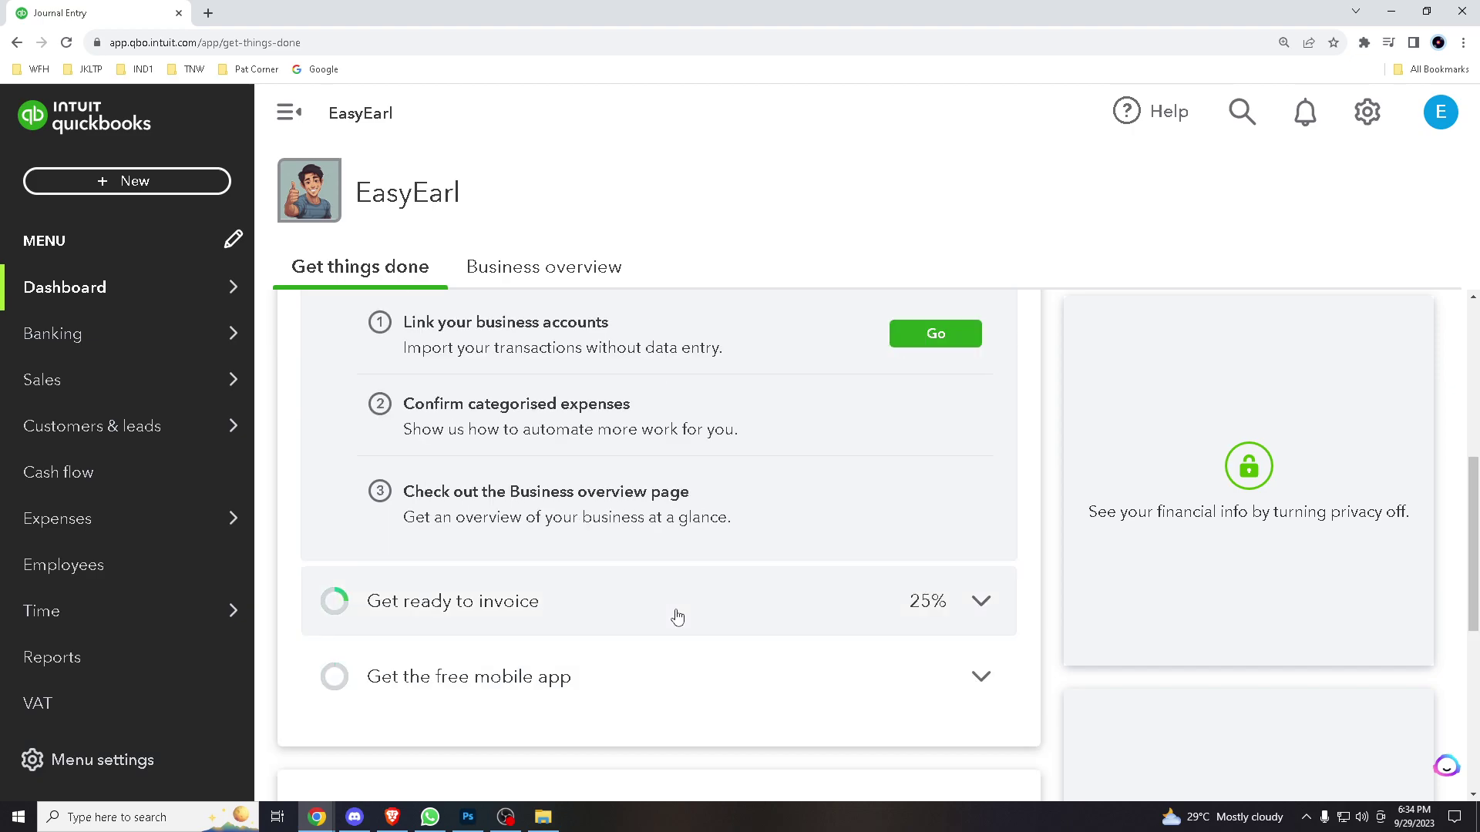
scroll(677, 616, "down", 2)
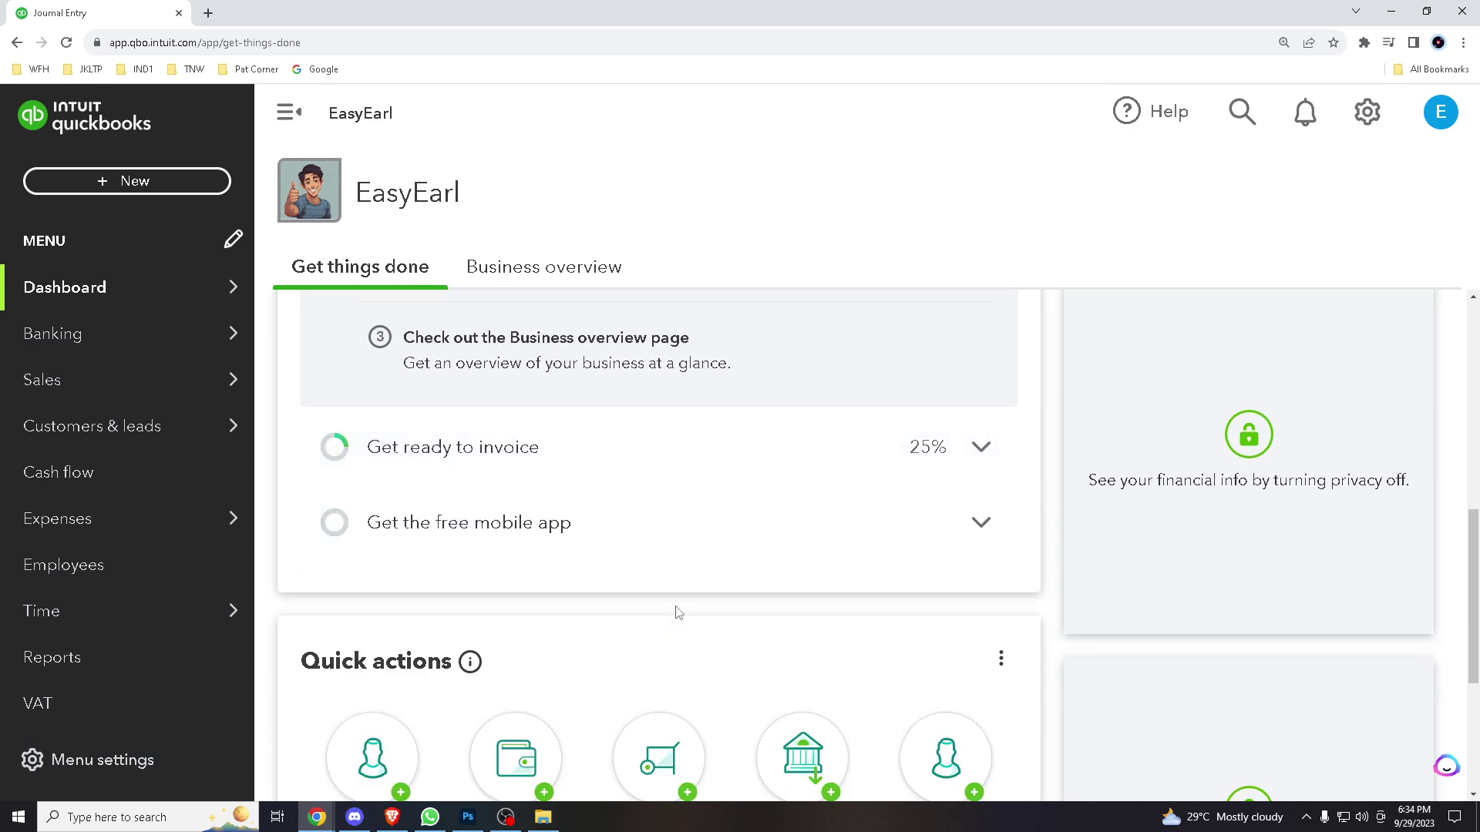
scroll(677, 613, "down", 2)
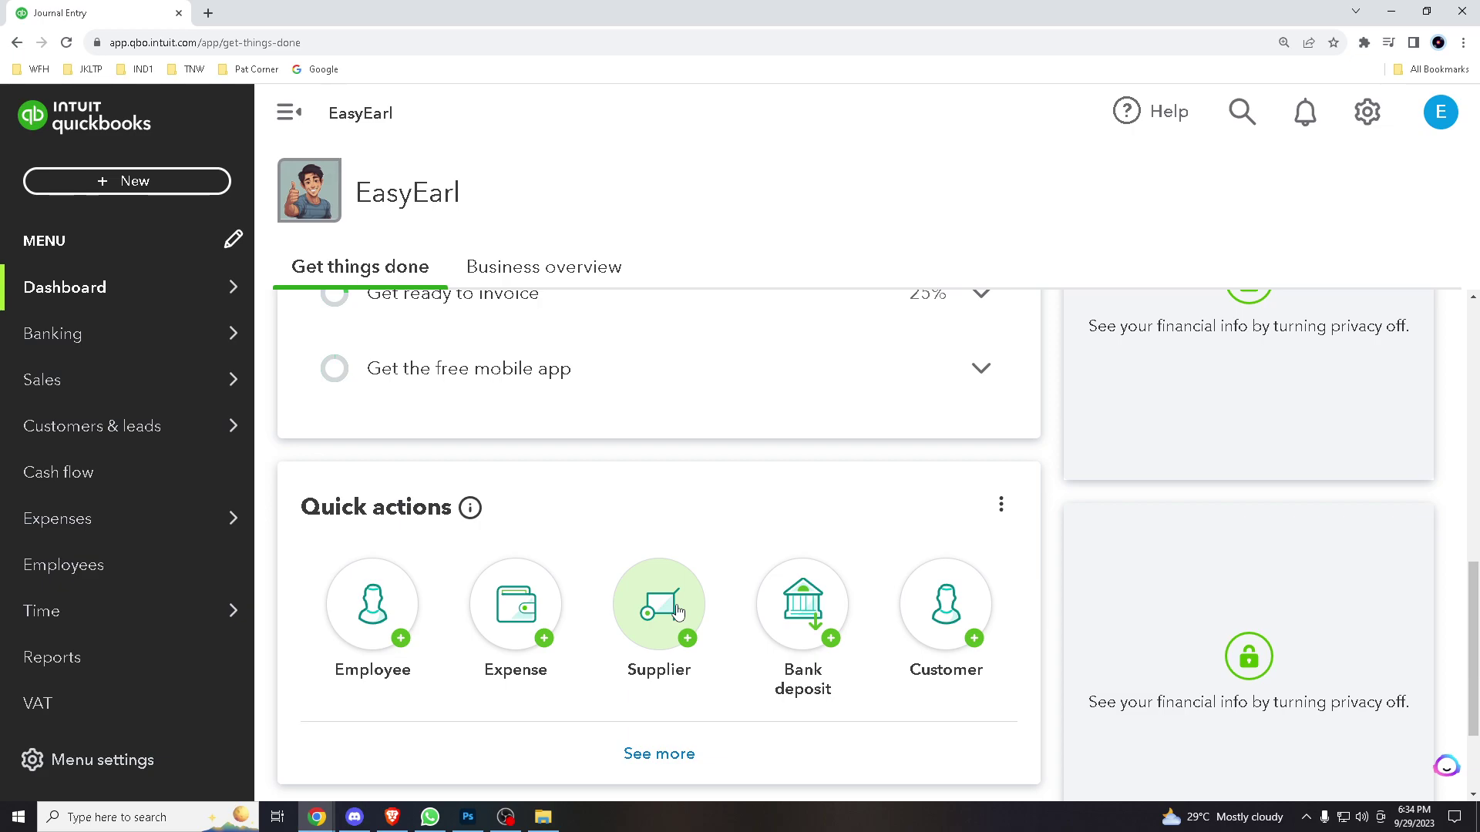
scroll(677, 613, "down", 2)
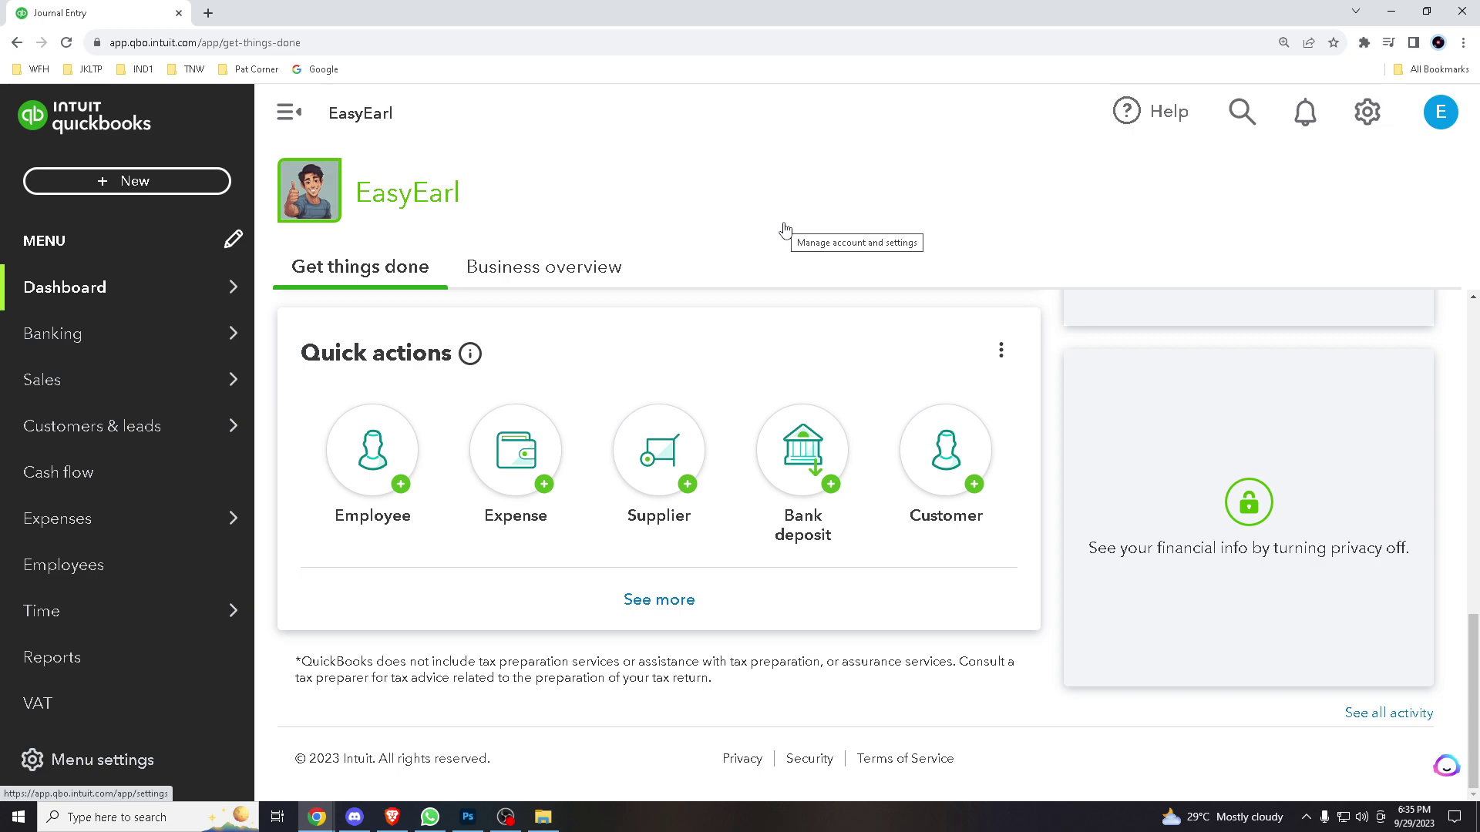
Create a new journal entry from the + New menu, opening blank Journal Entry no.1
left_click(169, 186)
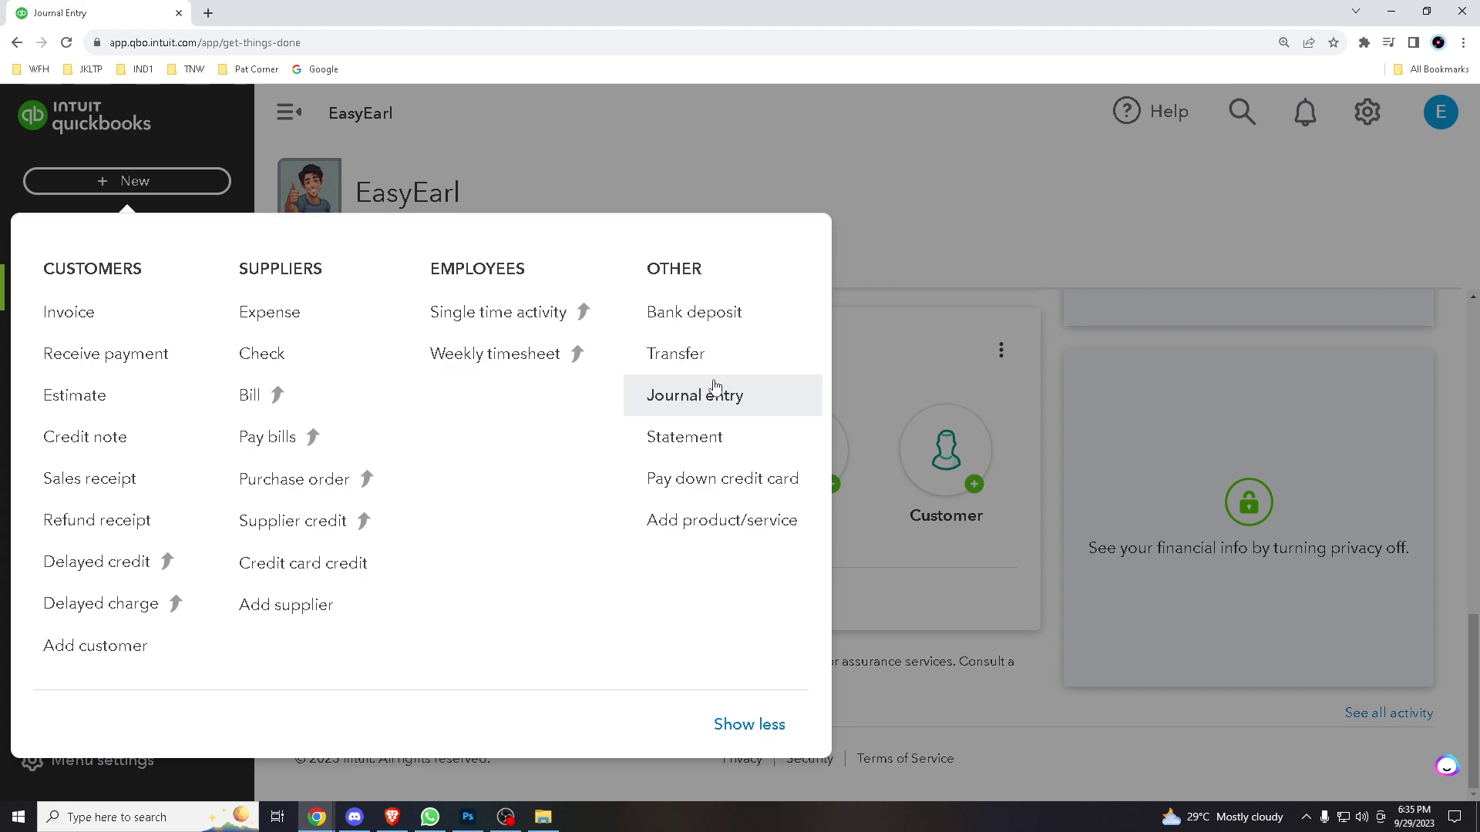
left_click(684, 396)
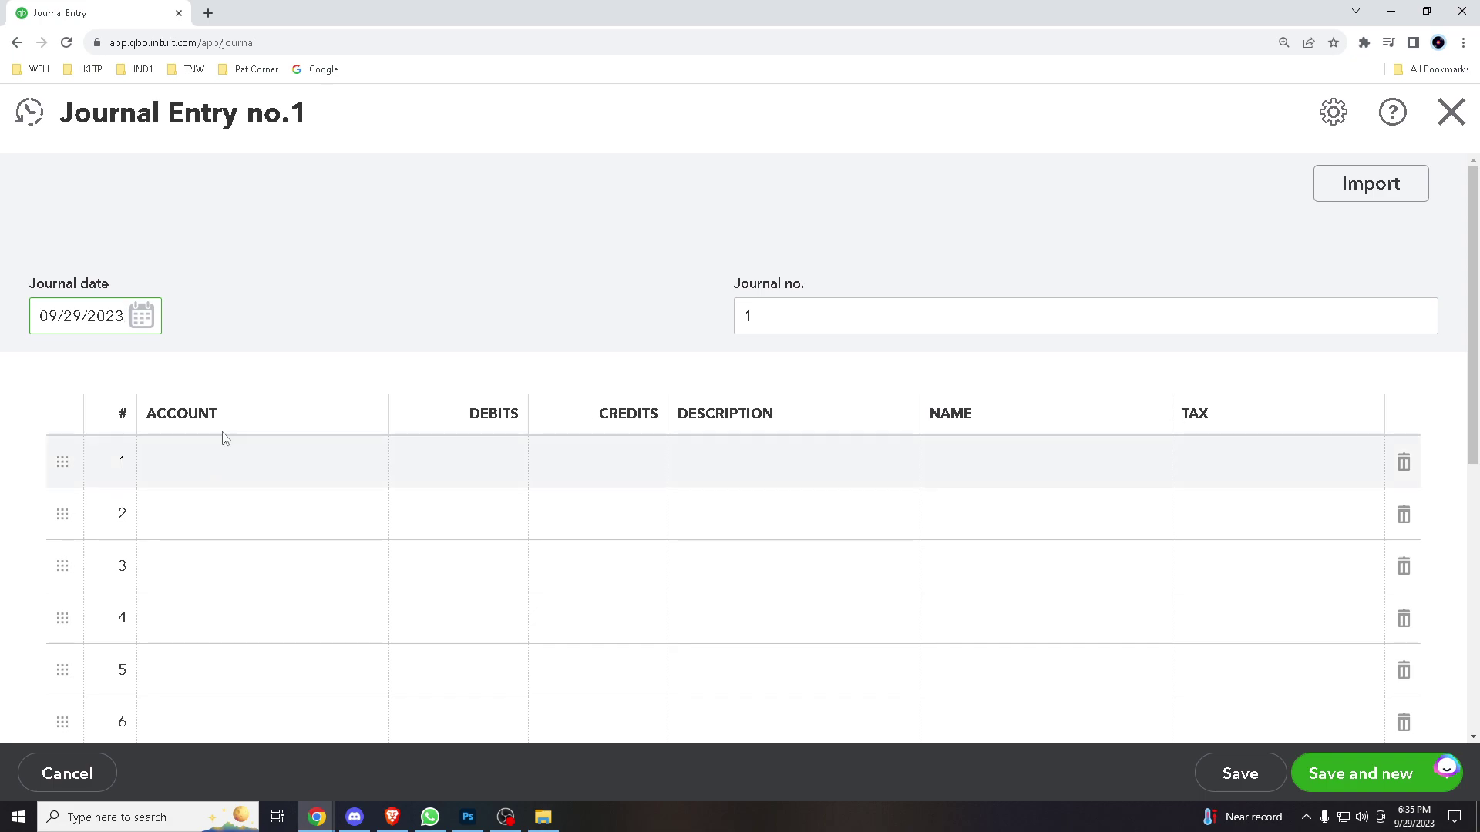
Choose Bad debts as the account on journal entry line 1
left_click(232, 469)
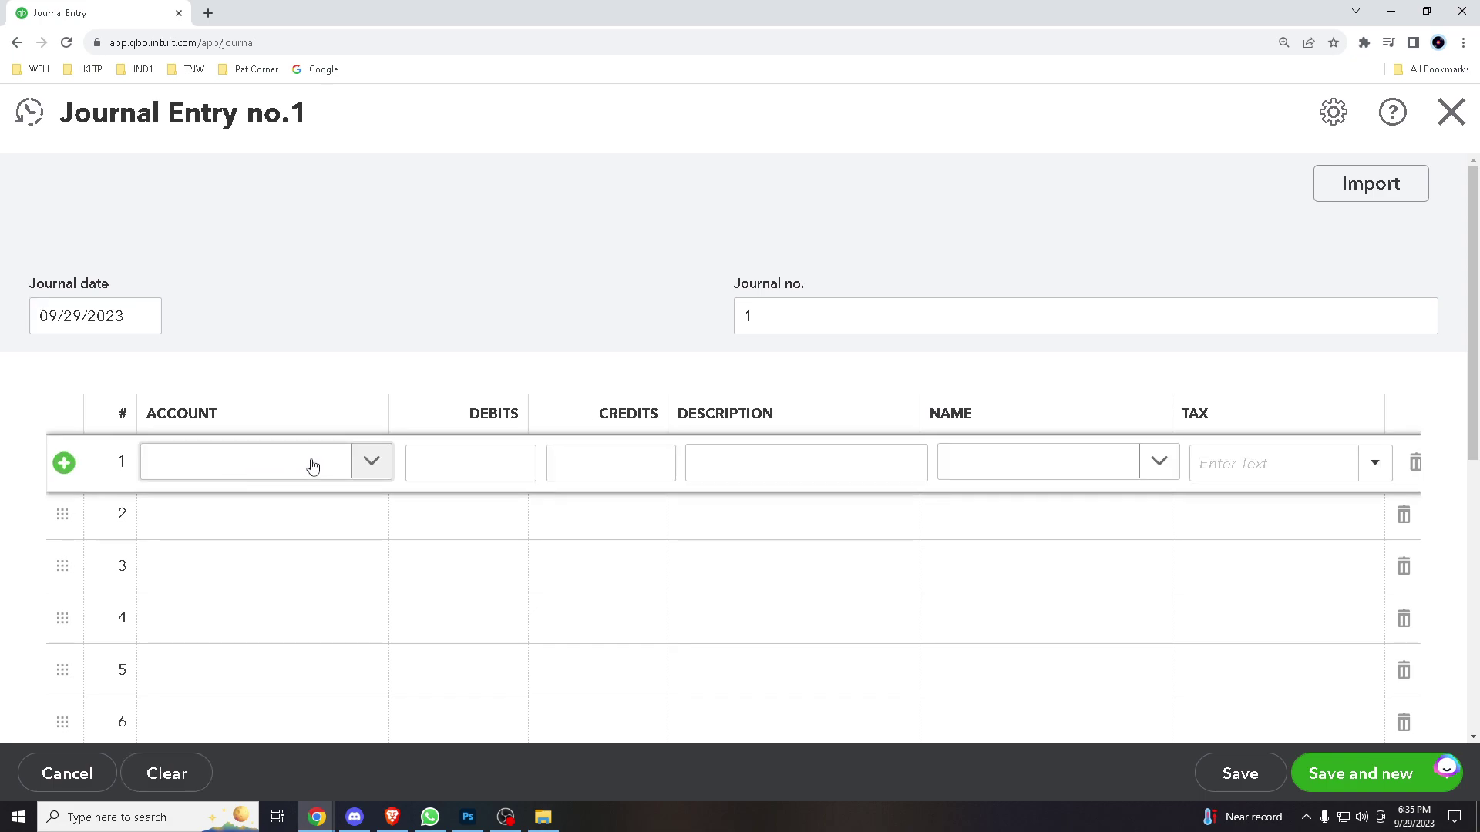
left_click(367, 462)
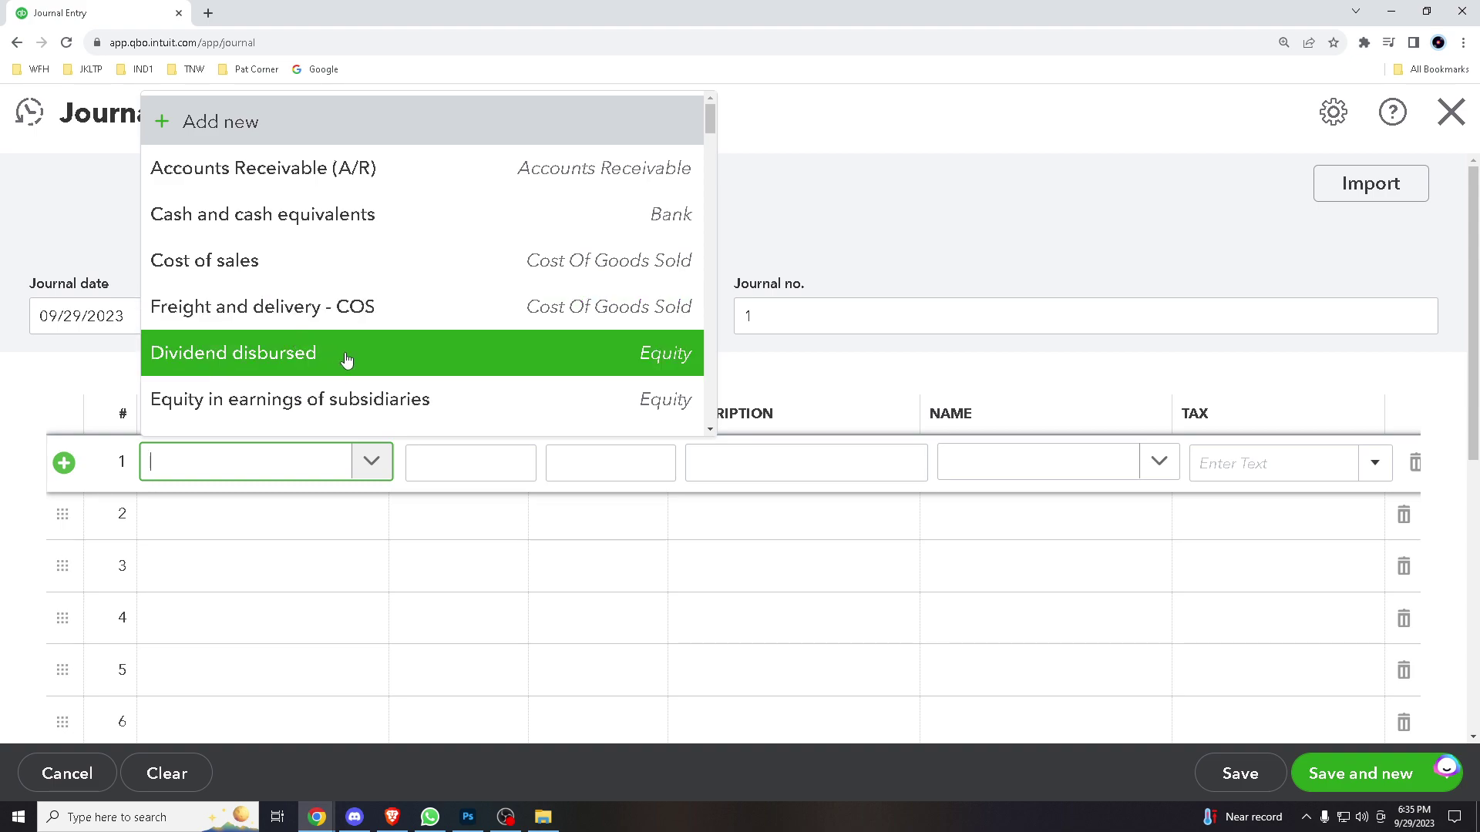
scroll(356, 363, "down", 1)
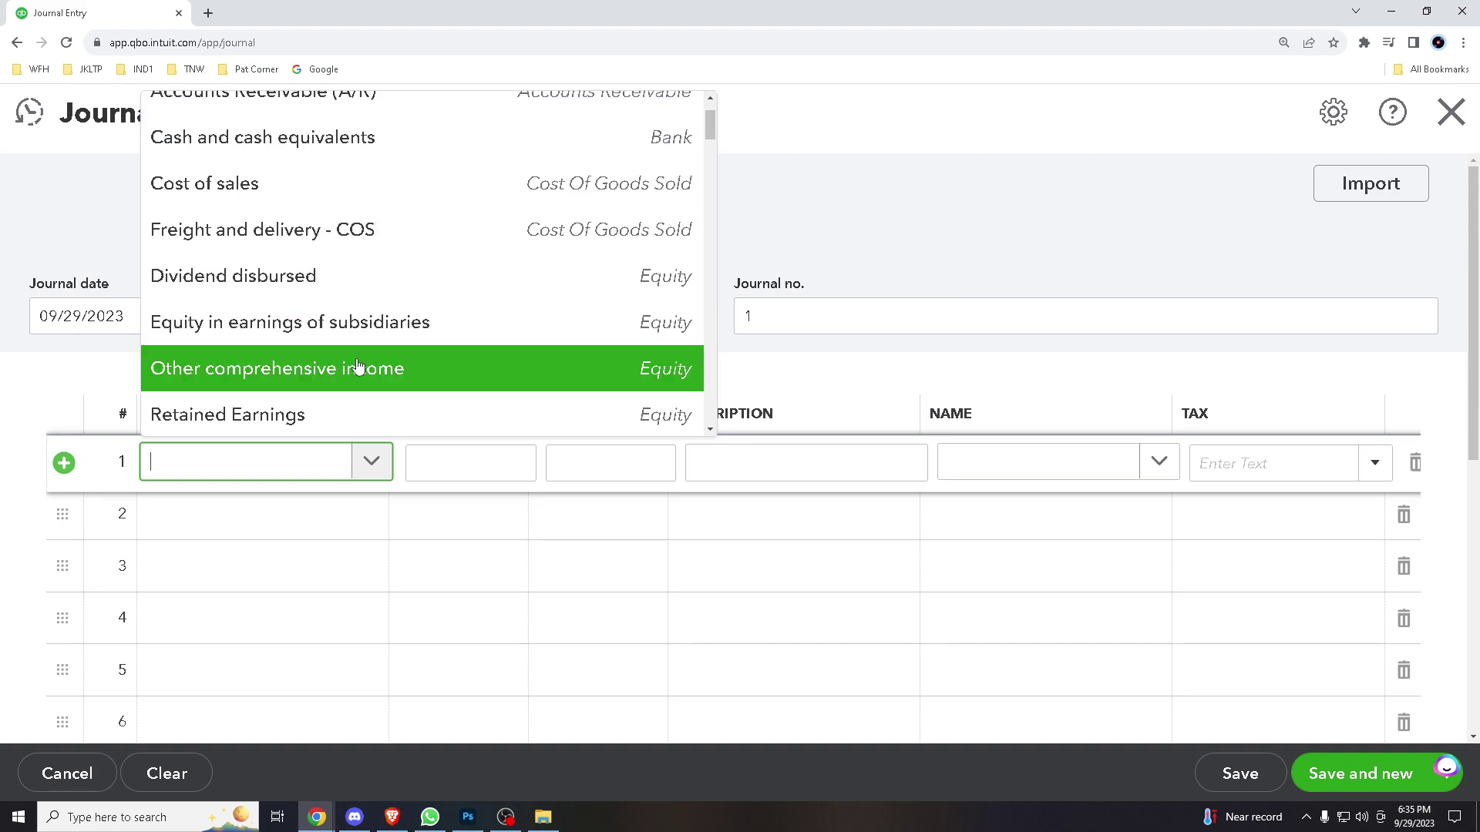
scroll(370, 367, "down", 1)
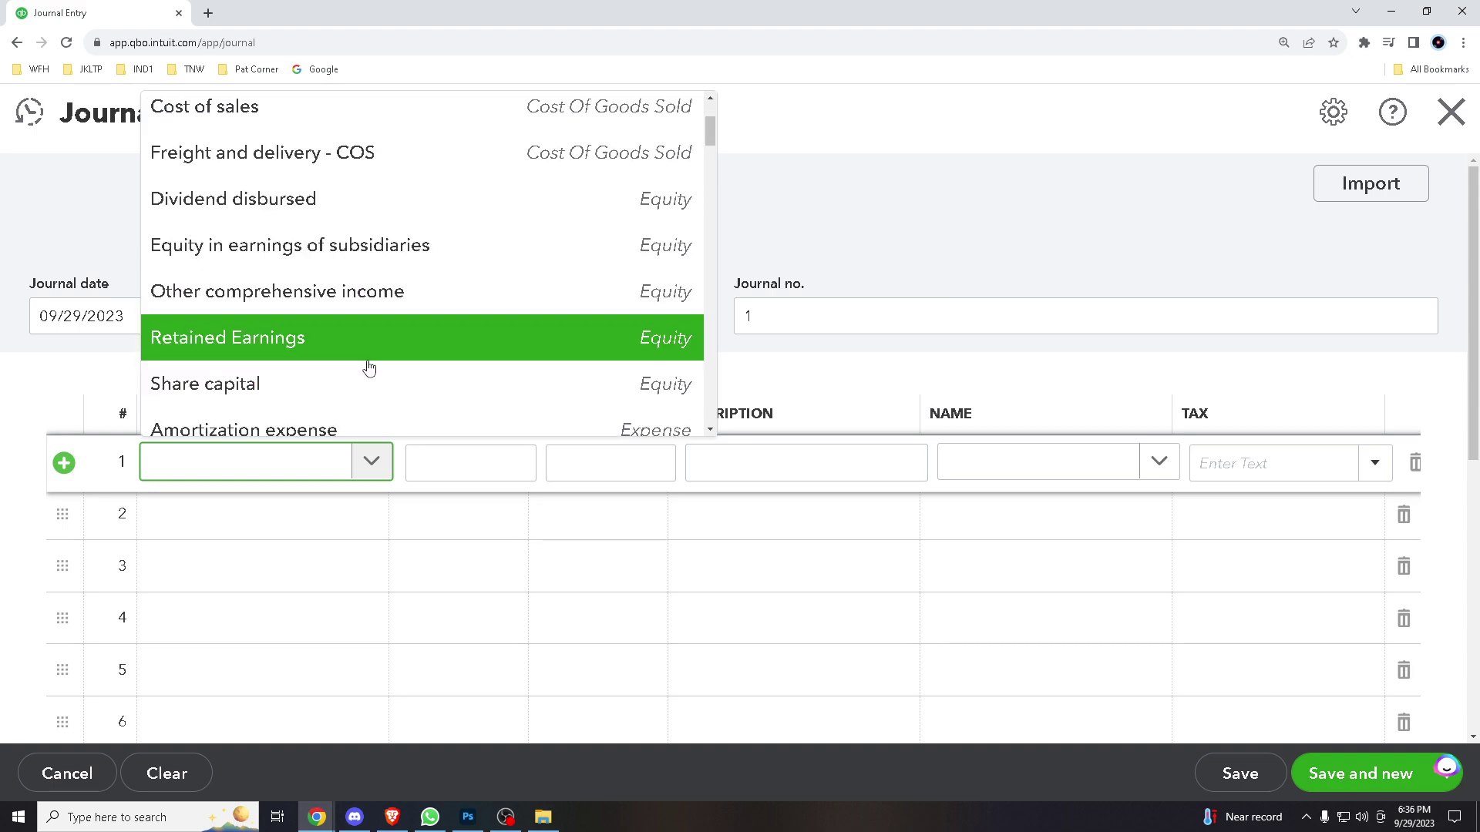
scroll(368, 366, "down", 1)
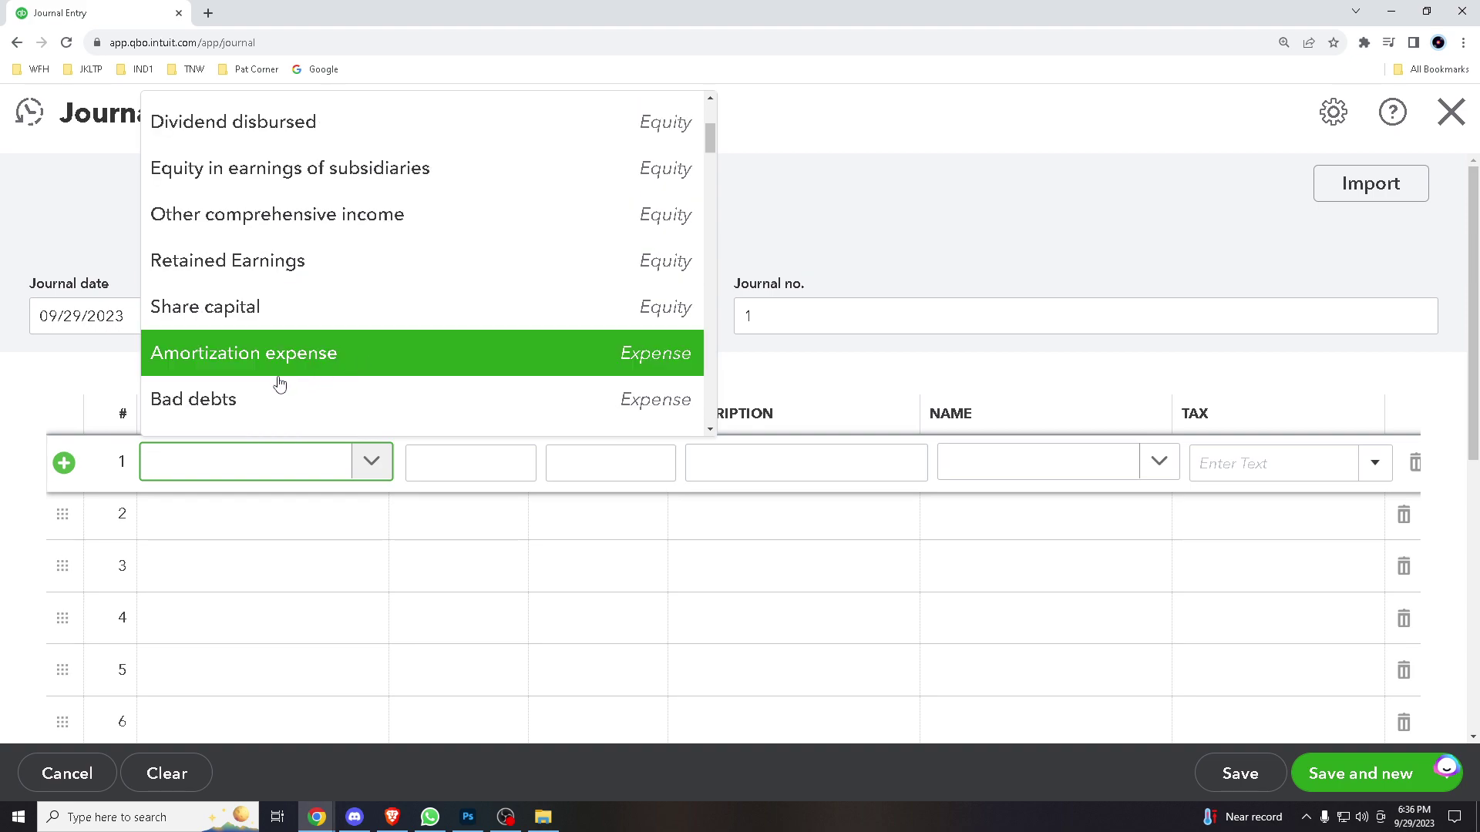
left_click(361, 388)
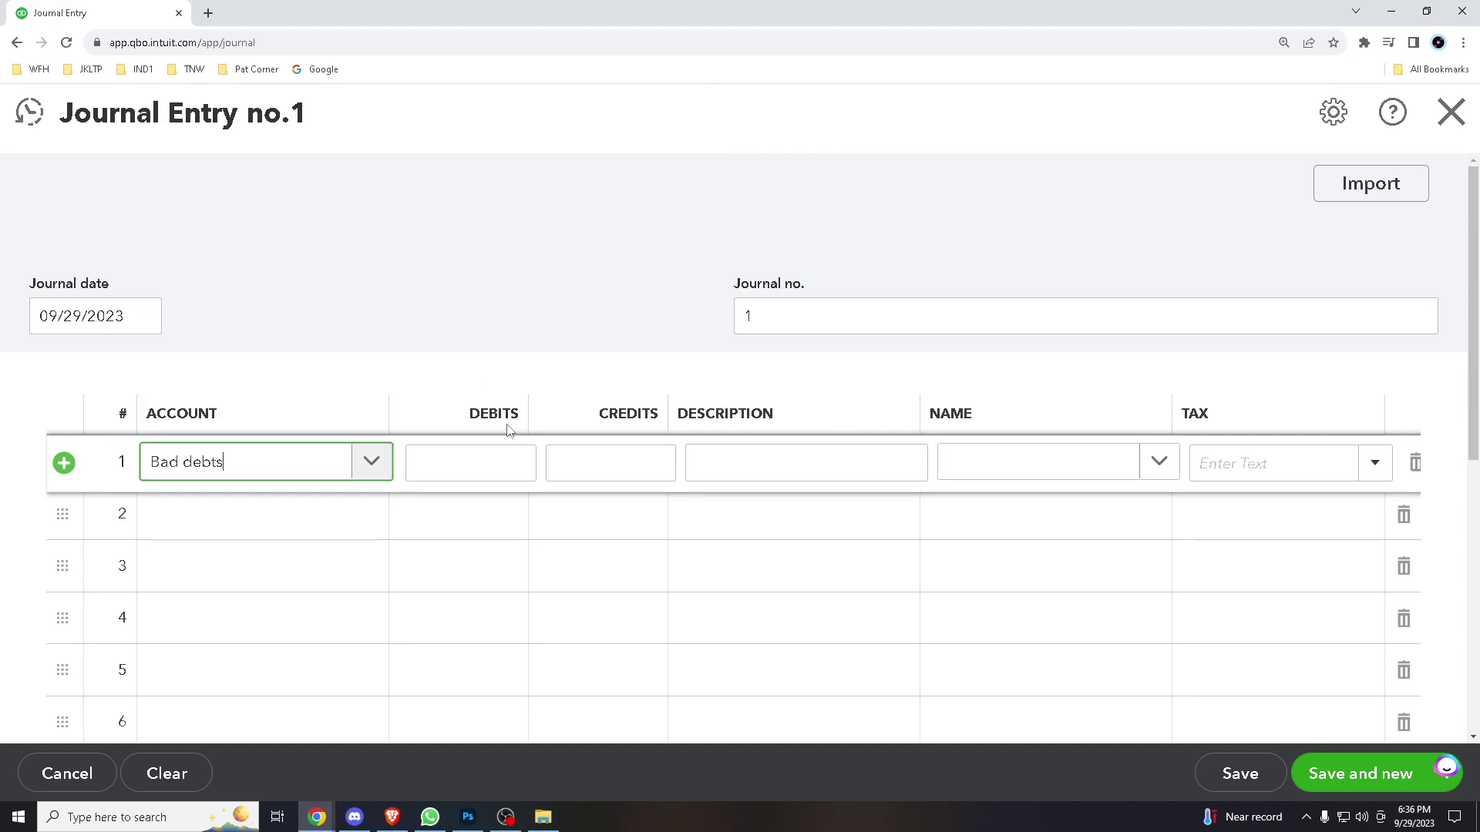
left_click(492, 456)
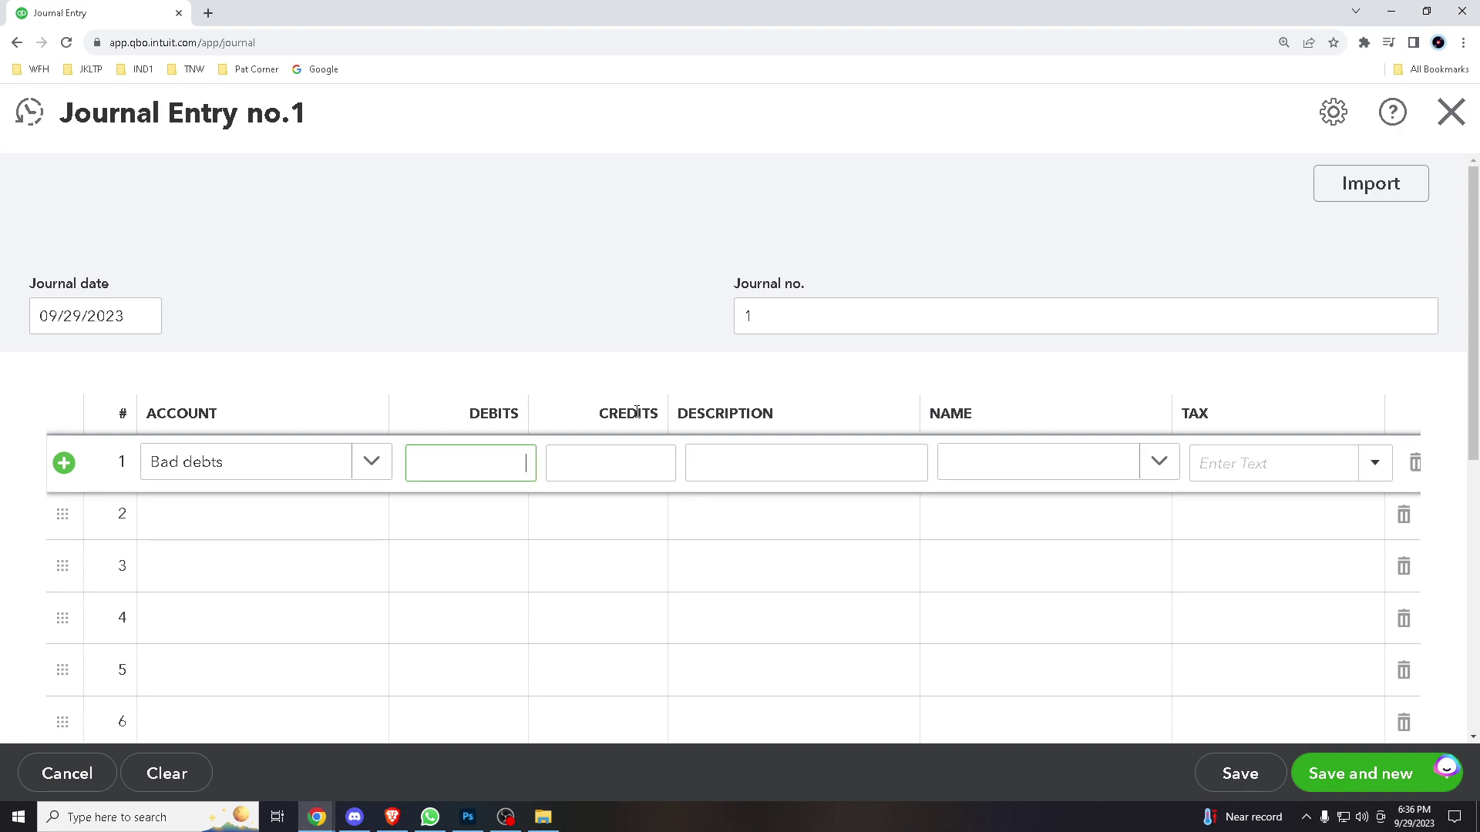
scroll(983, 420, "down", 3)
scroll(995, 426, "down", 3)
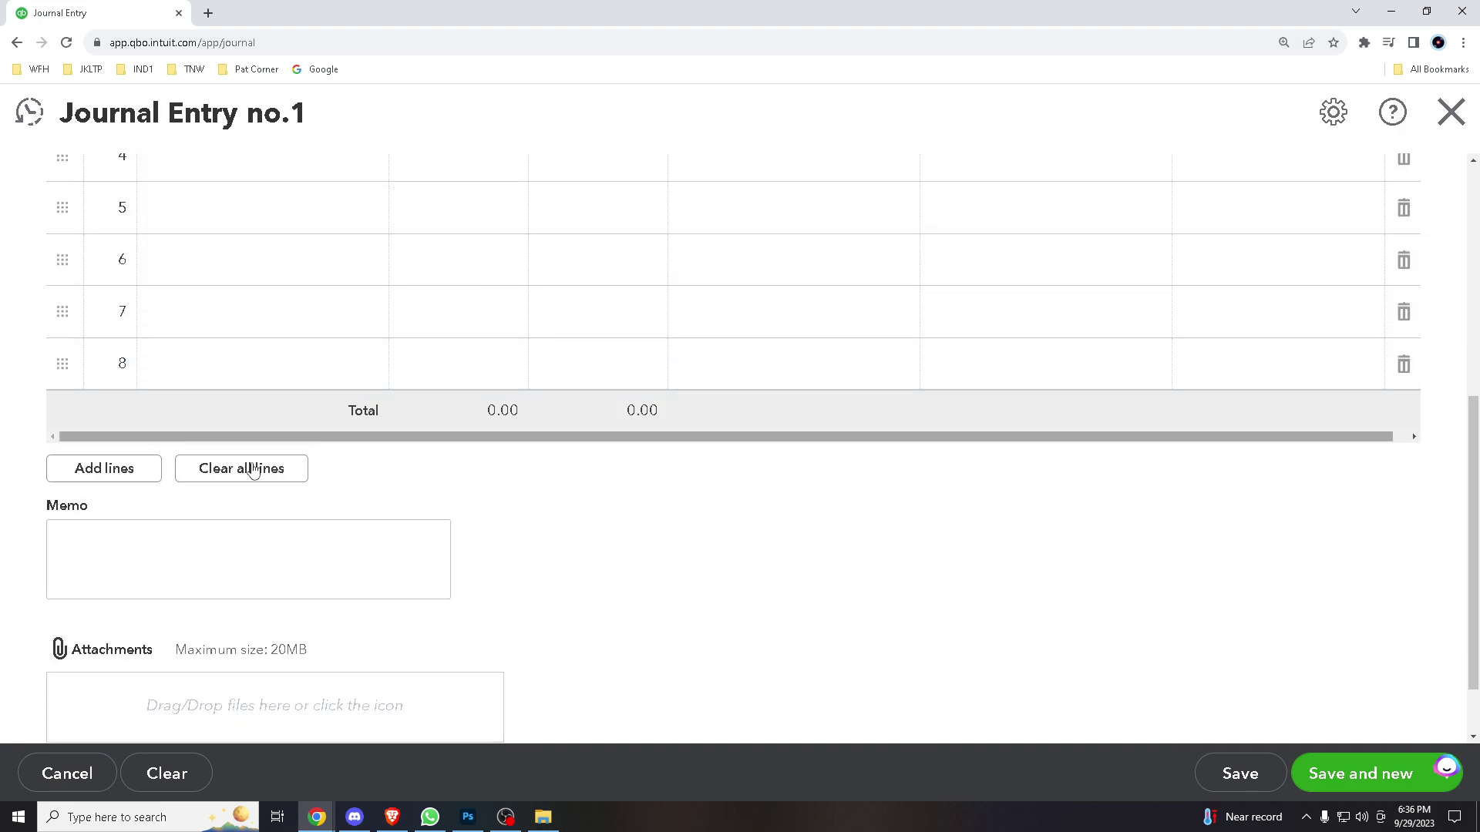
left_click(222, 565)
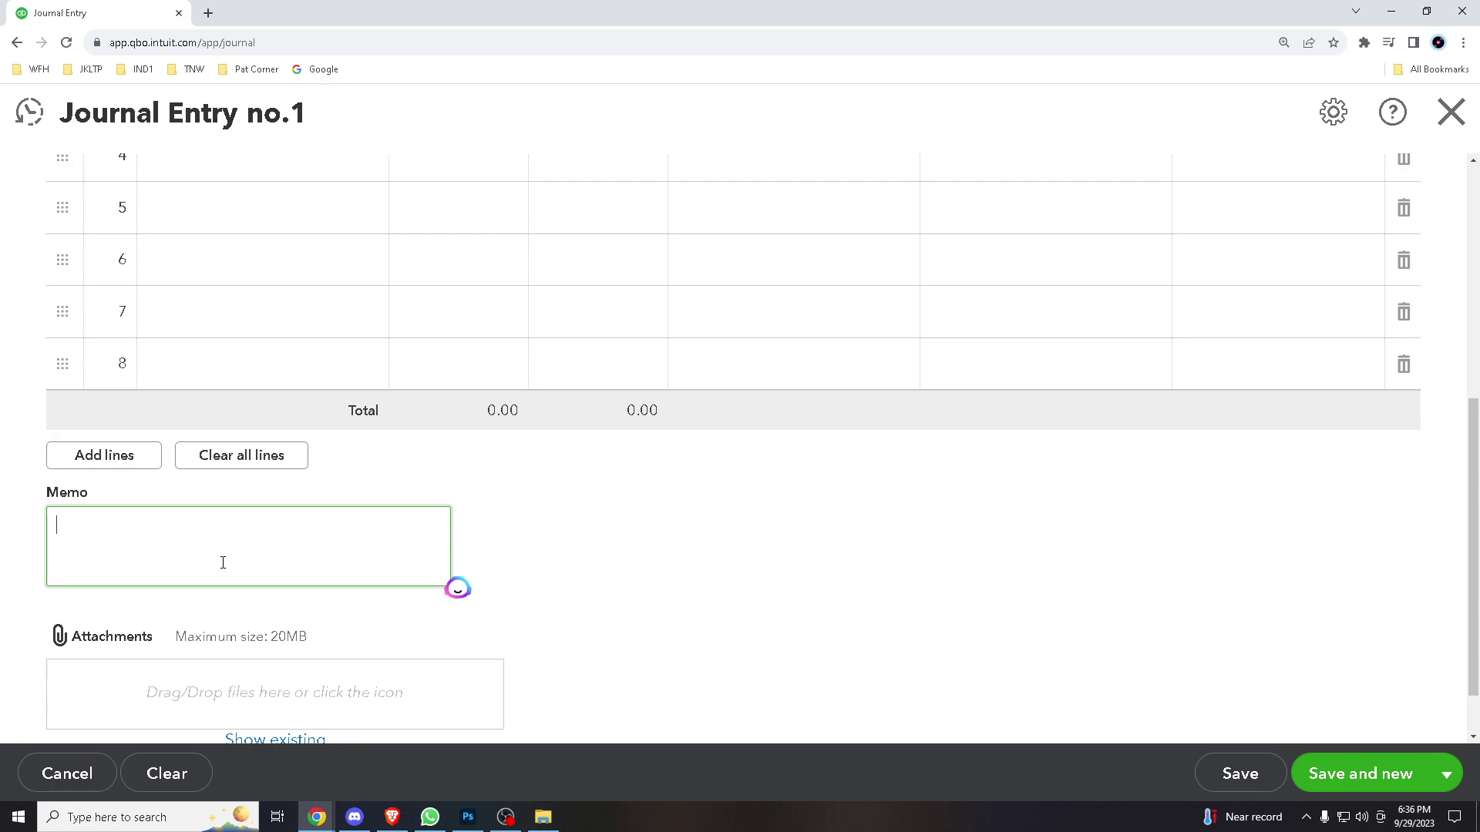
scroll(223, 563, "down", 1)
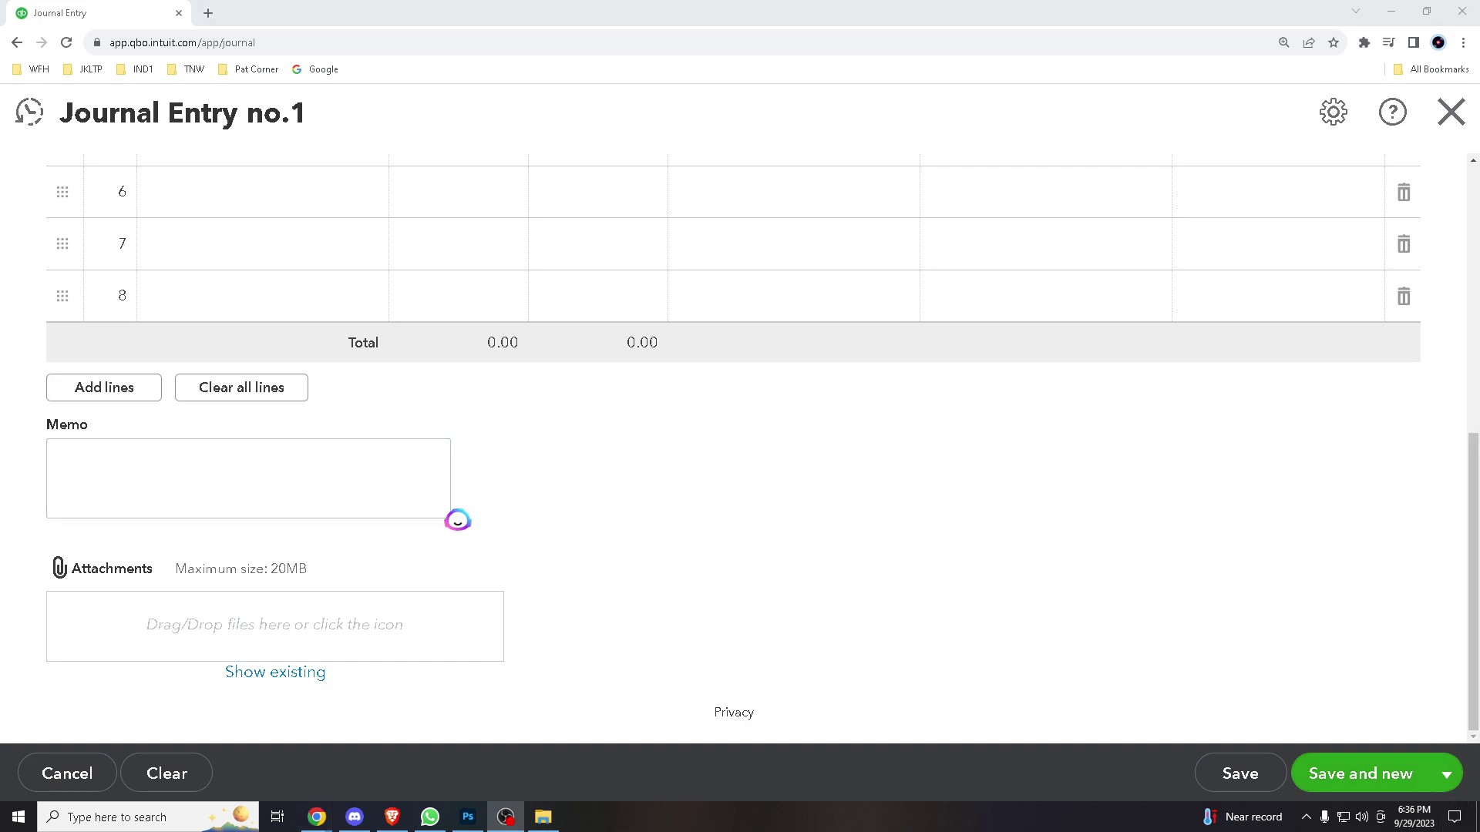
key("alt+Tab")
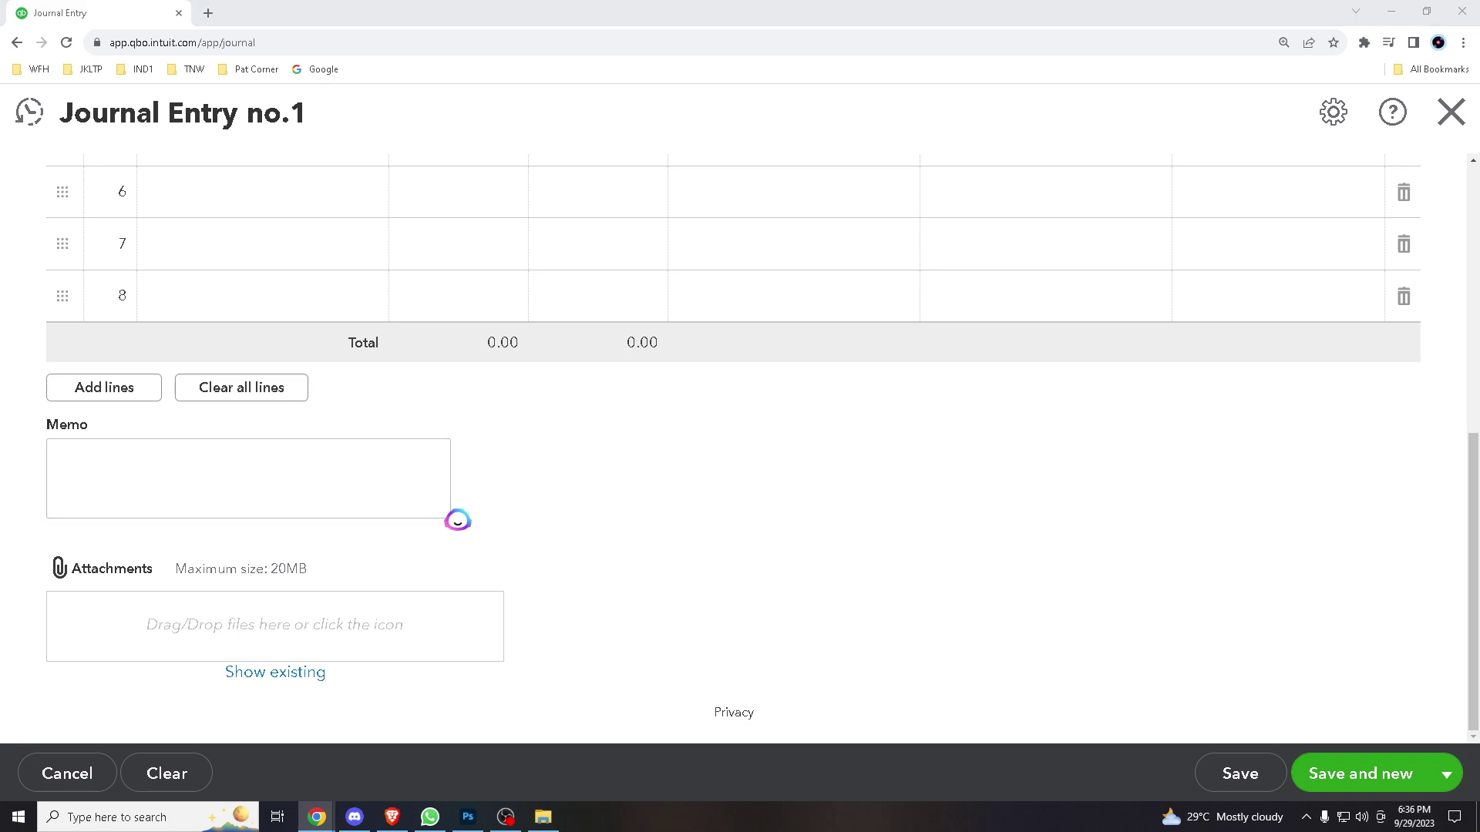
scroll(1051, 479, "up", 3)
scroll(1051, 479, "down", 2)
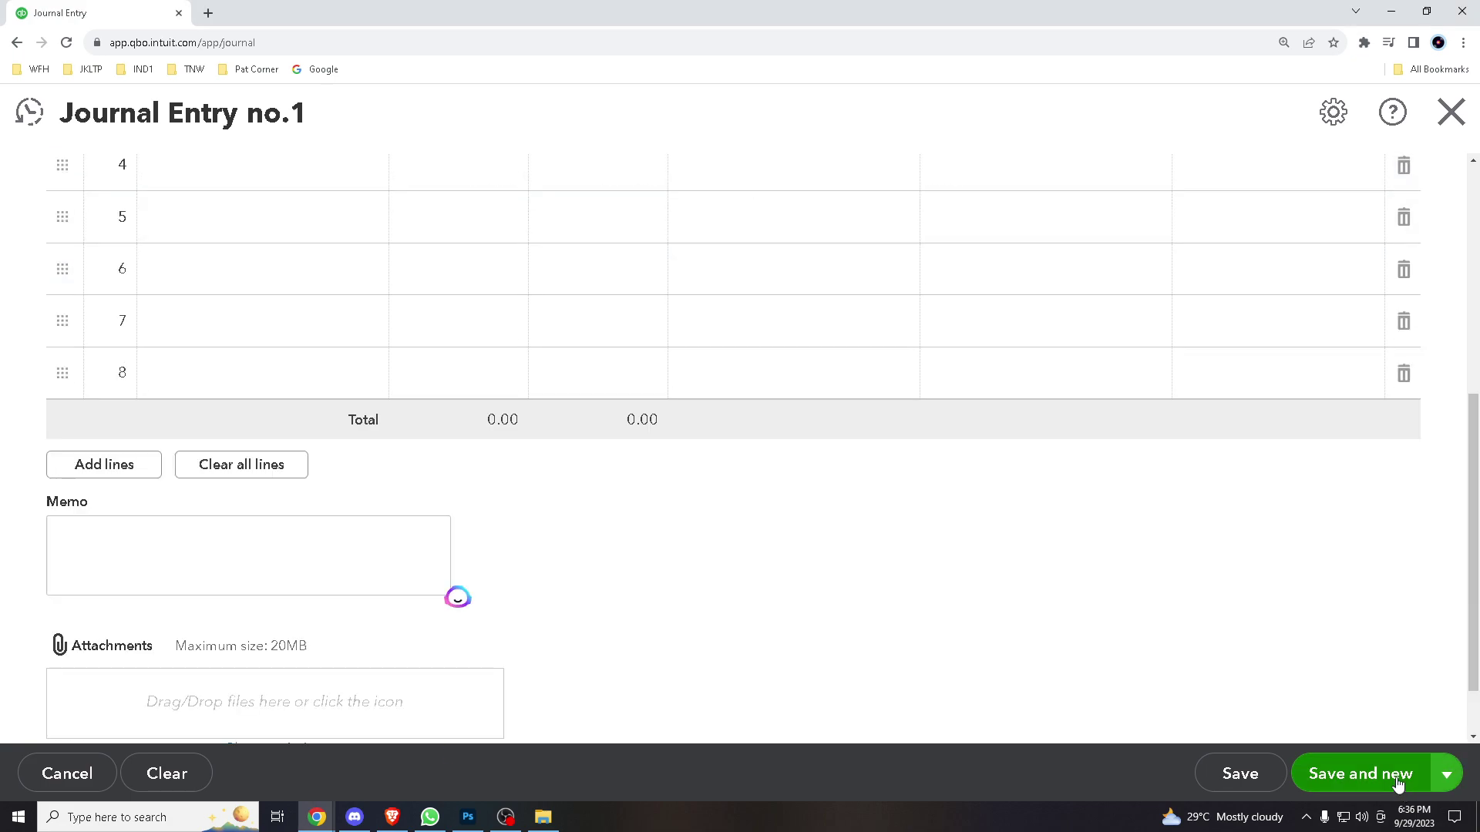
Attempt Save and new with no amounts, triggering the two-detail-lines error
left_click(1399, 784)
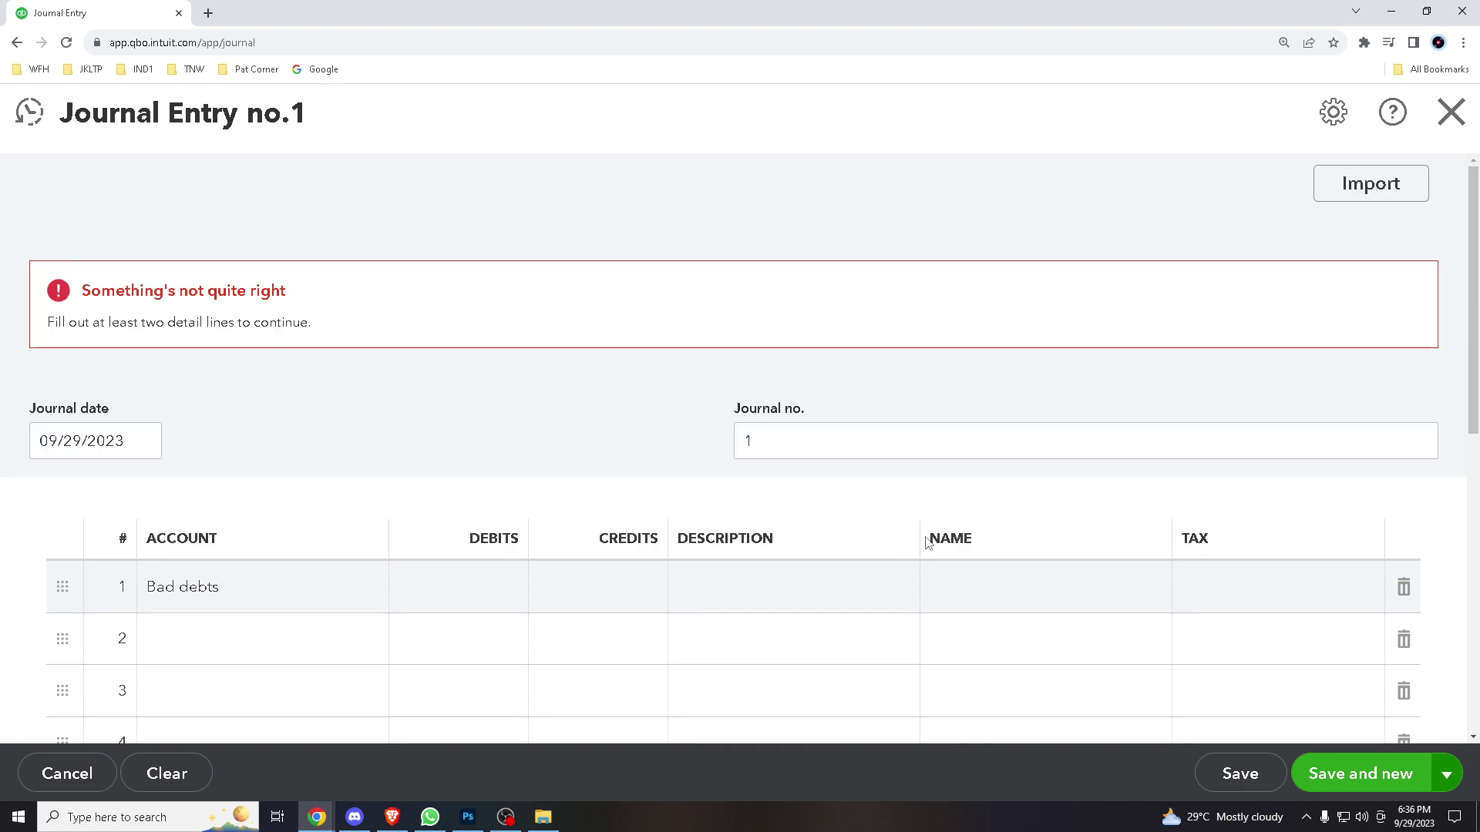
scroll(928, 543, "down", 8)
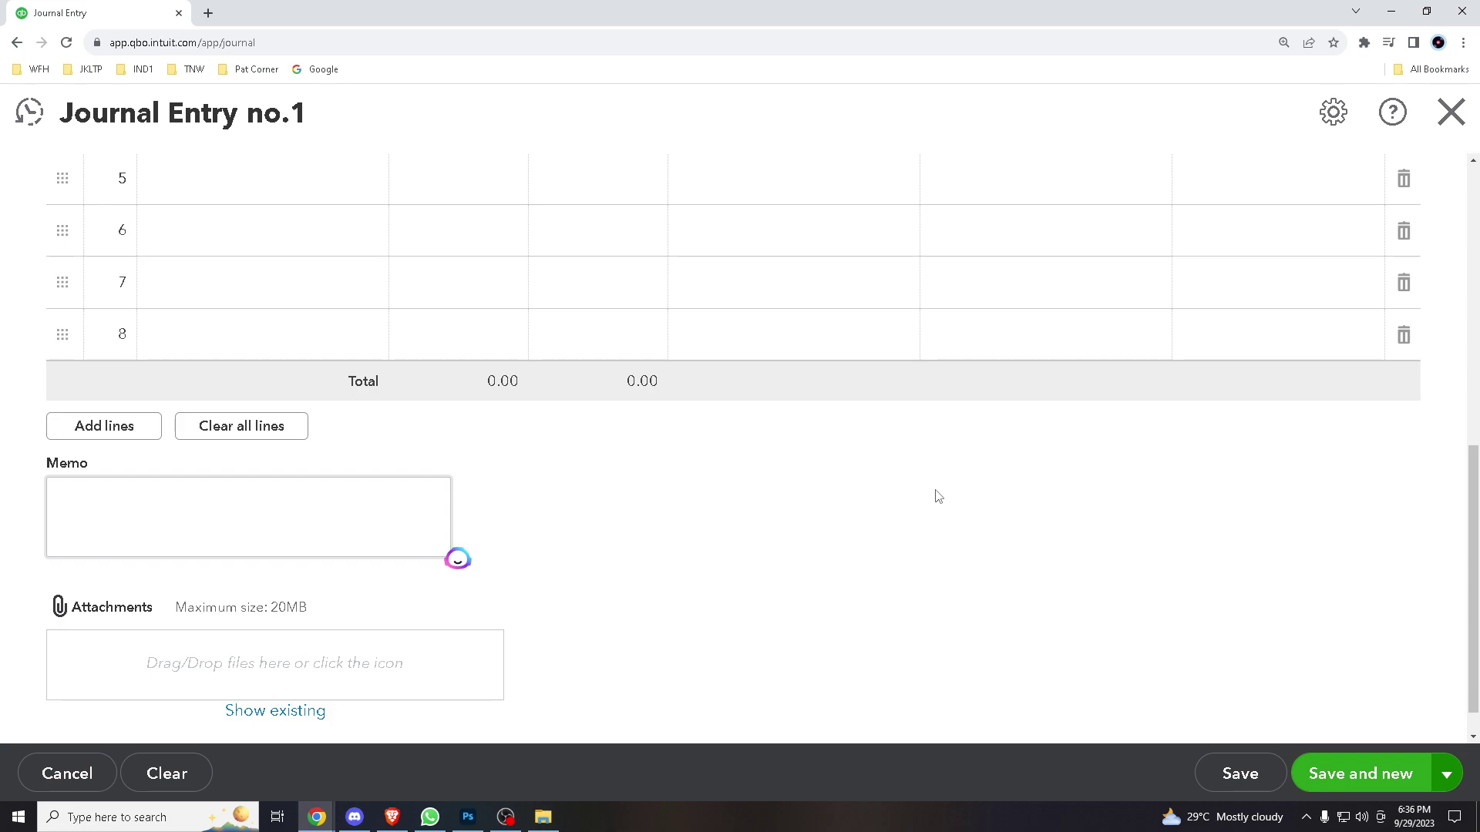
scroll(939, 496, "up", 6)
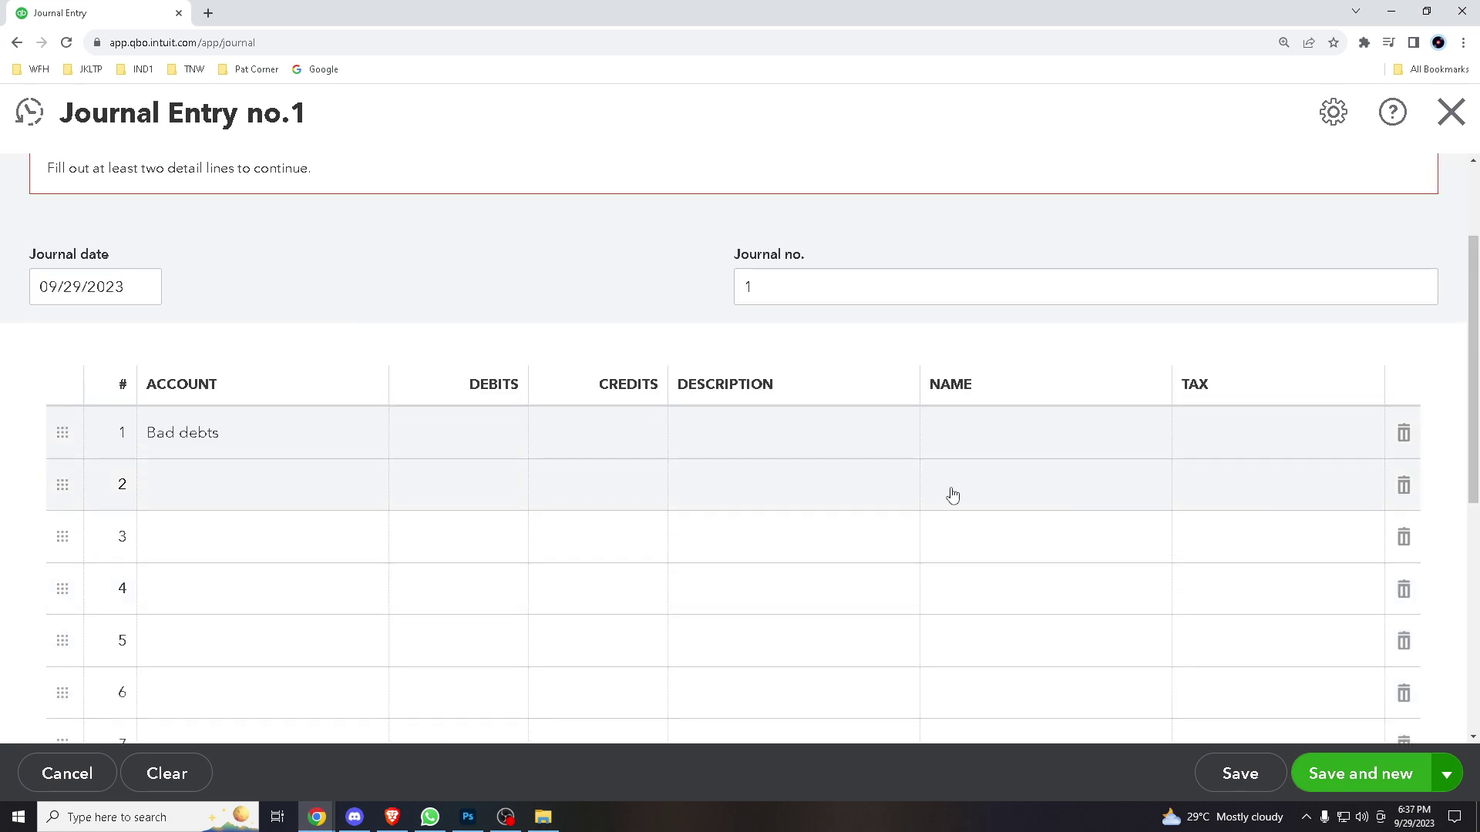
scroll(830, 510, "down", 4)
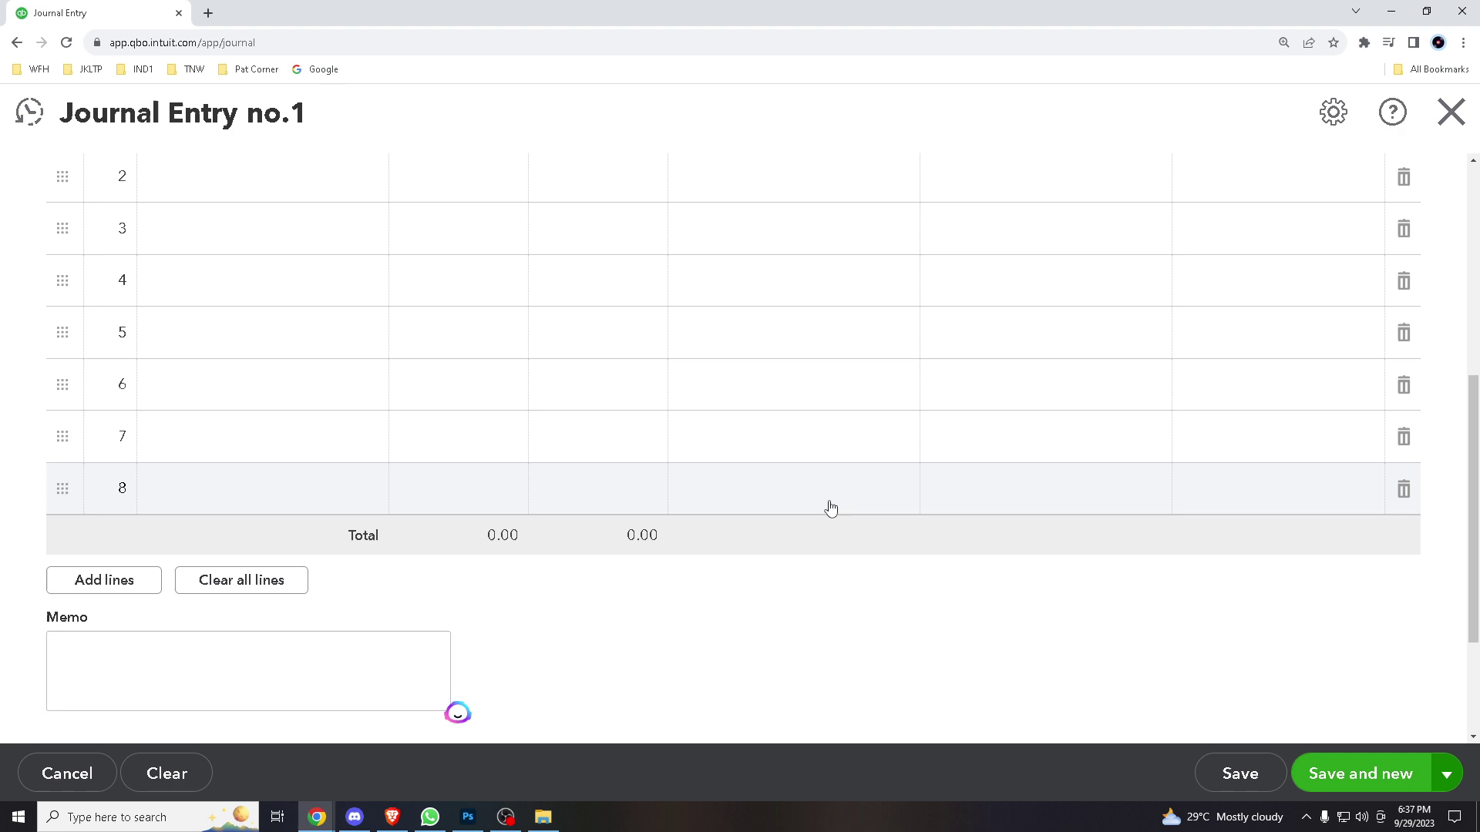
scroll(831, 510, "down", 2)
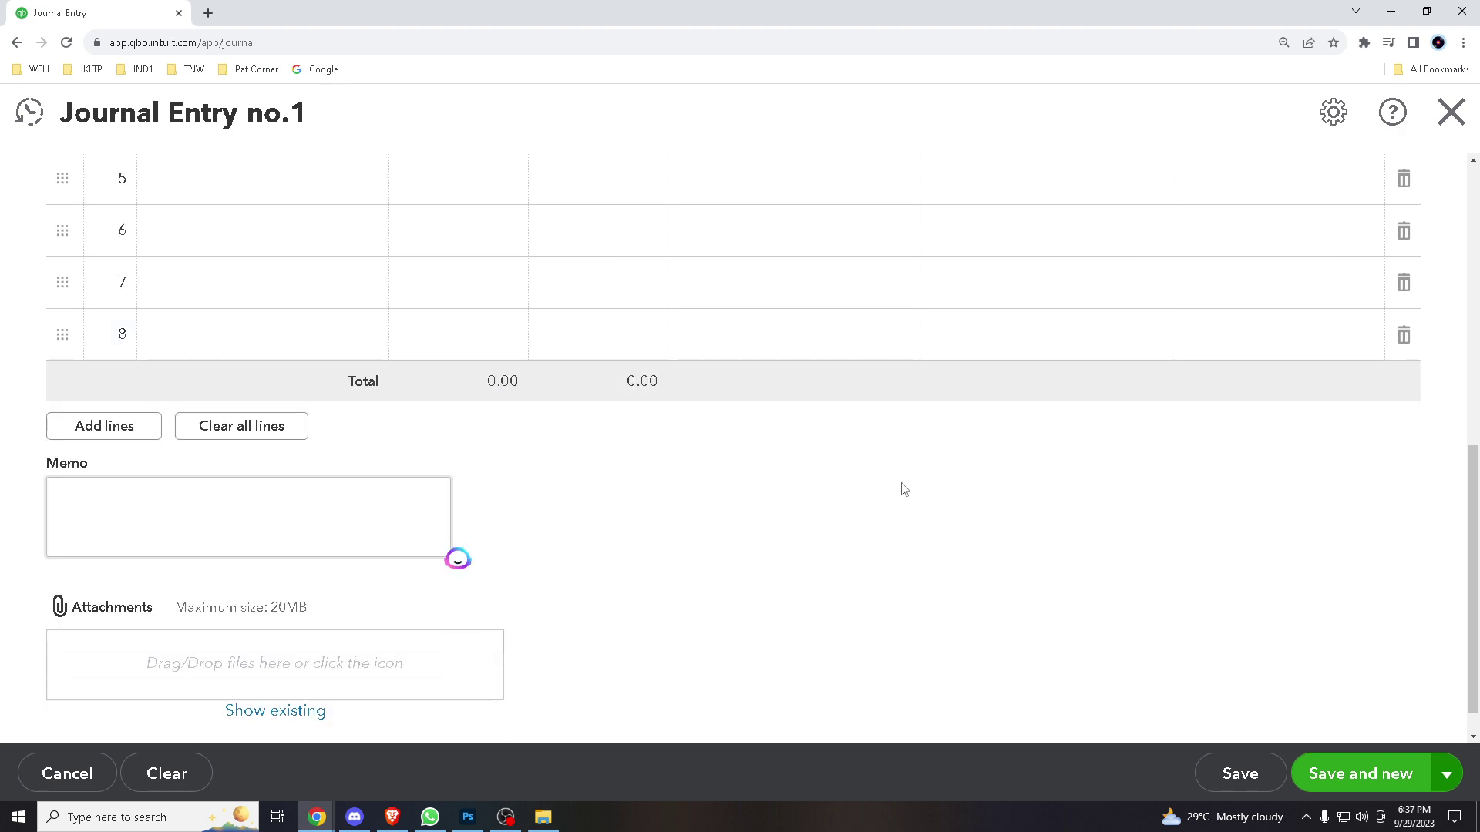
scroll(904, 489, "down", 1)
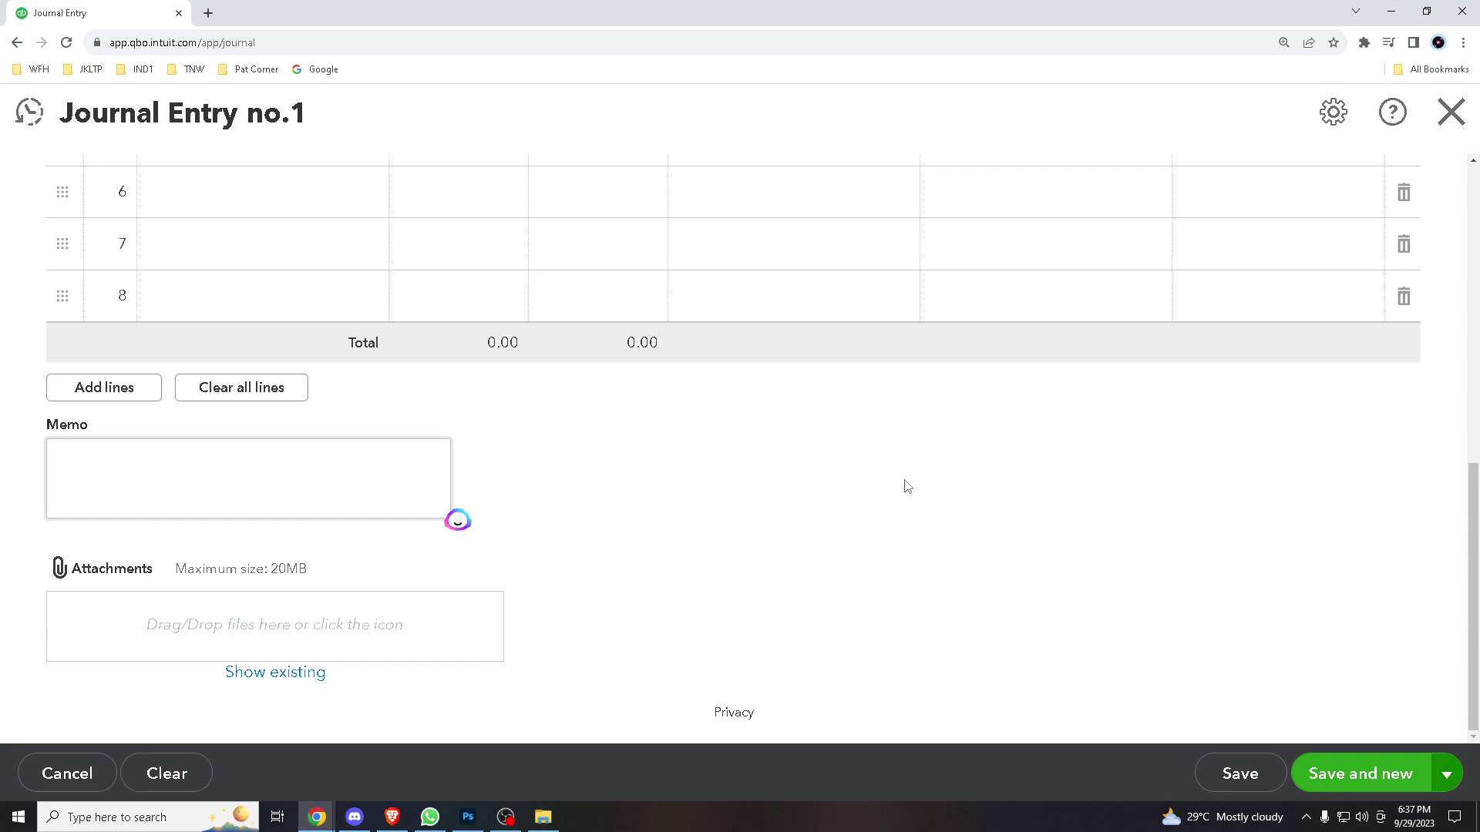